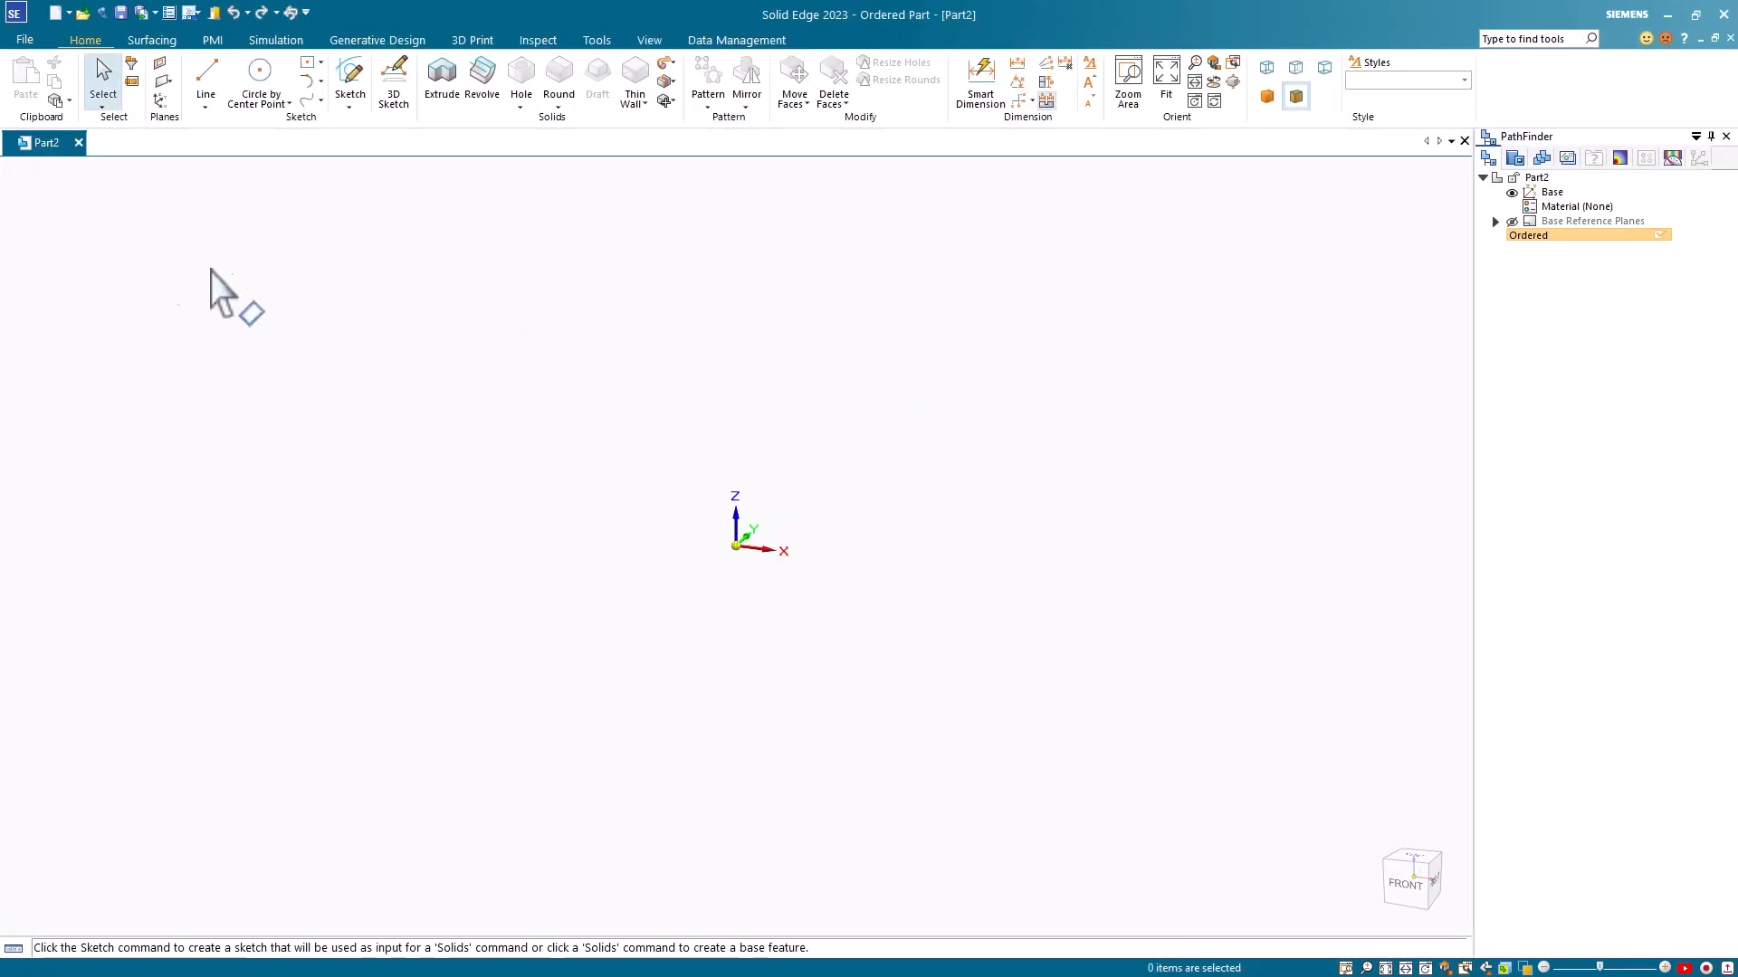
Step: Open the part's Property Manager and add a custom property named SE_ASSEMBLY_QUANTITY_OVERRIDE
click(31, 40)
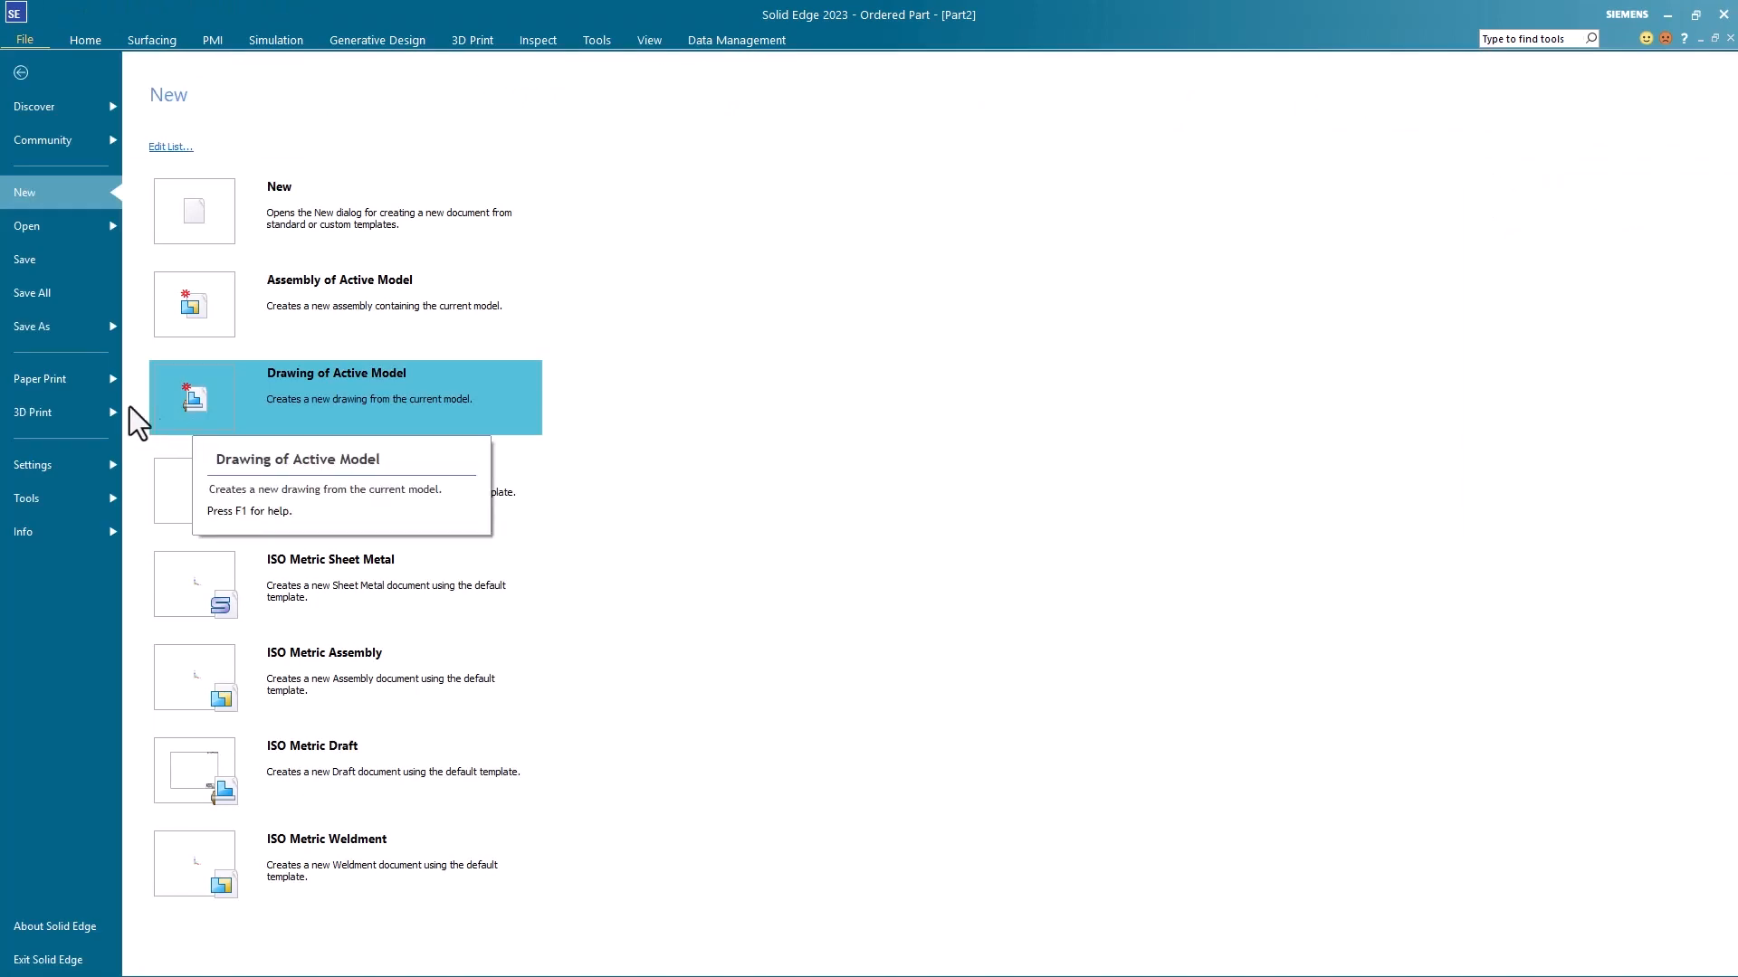
click(53, 537)
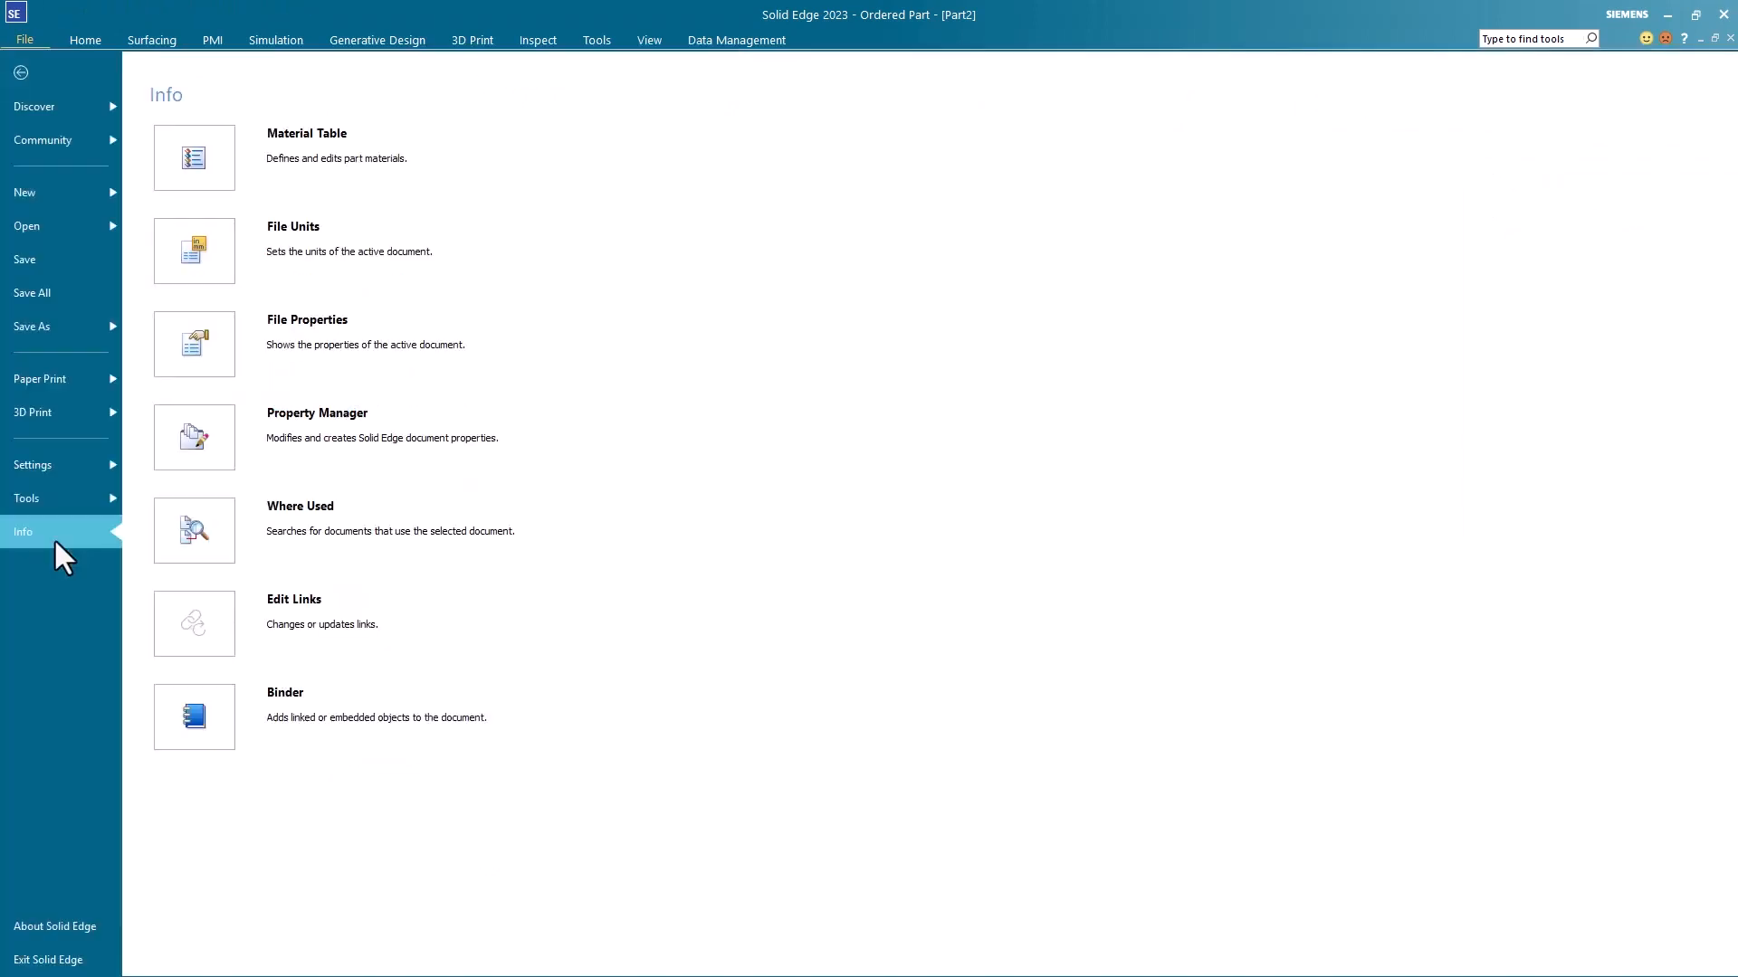
click(273, 344)
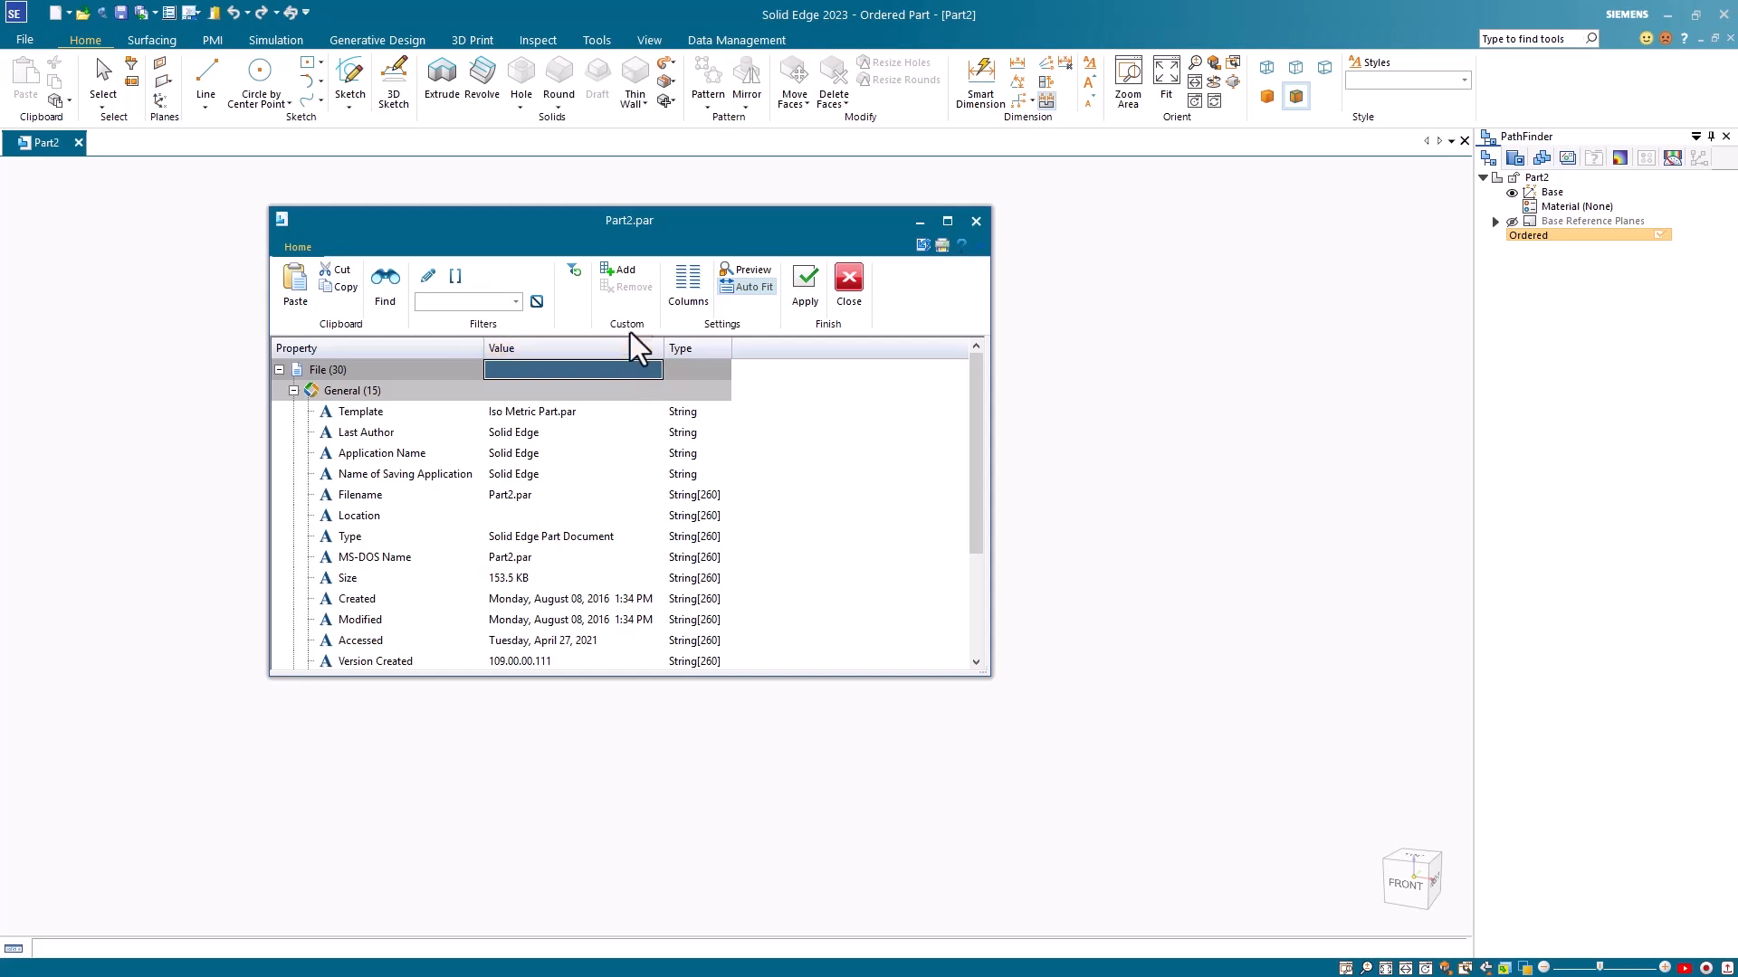
click(621, 273)
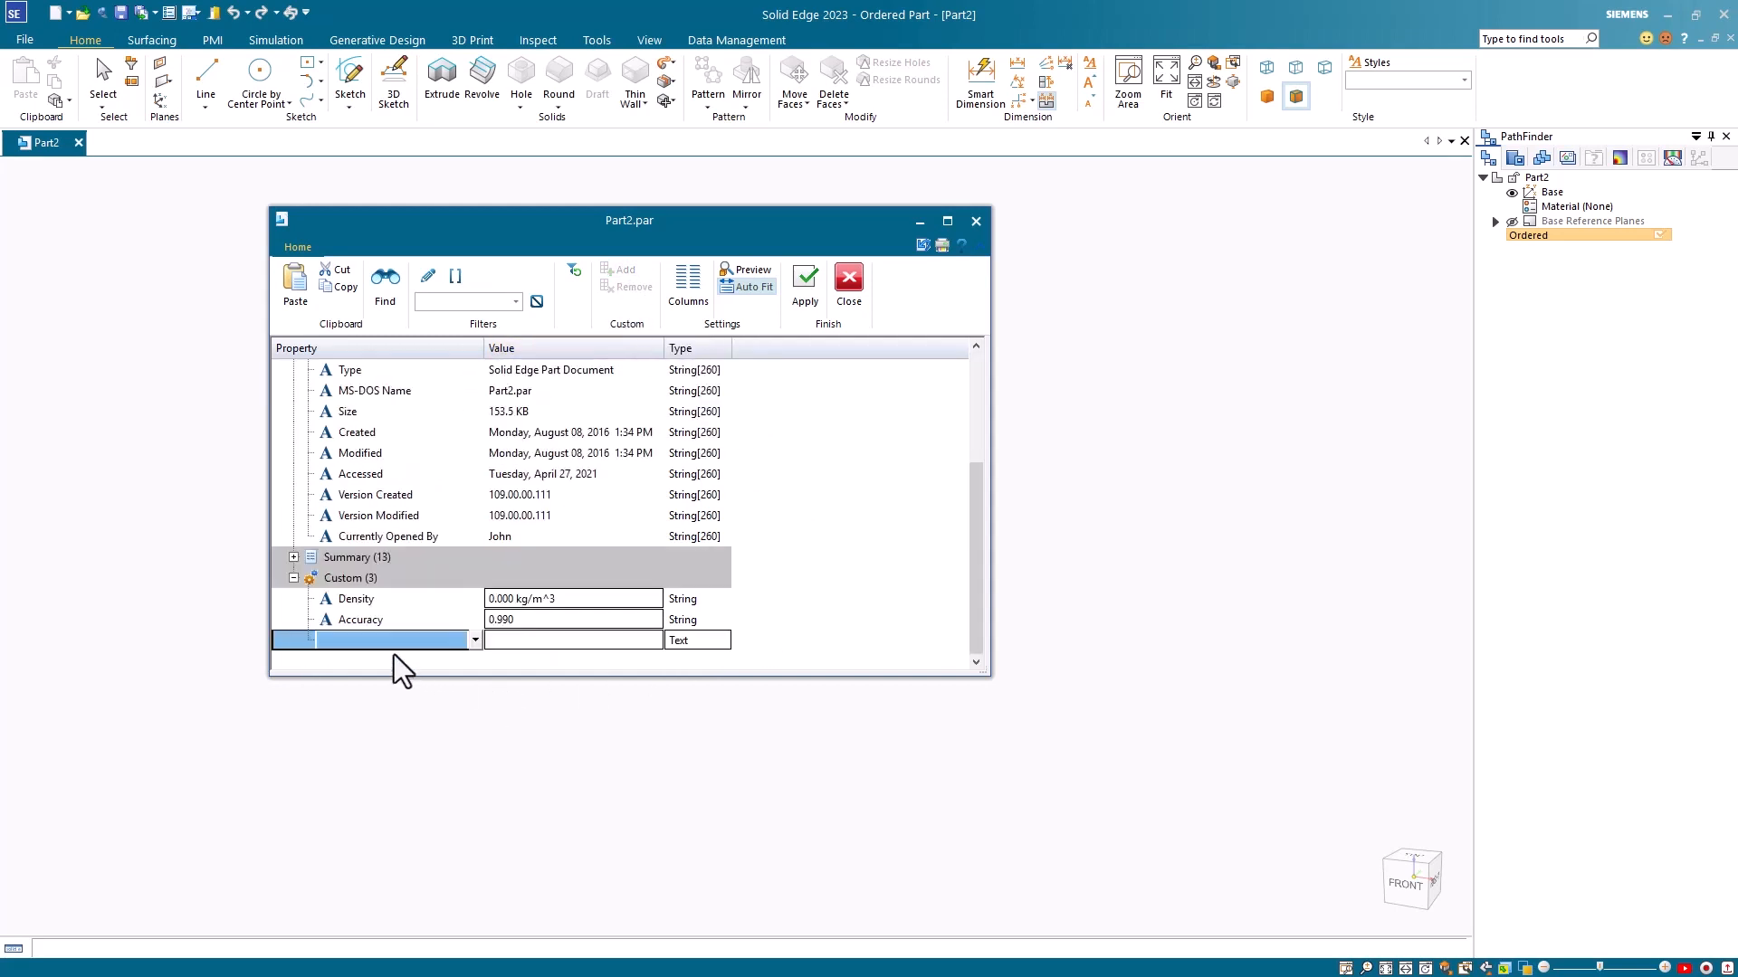
text(SE_ASSEMBLY)
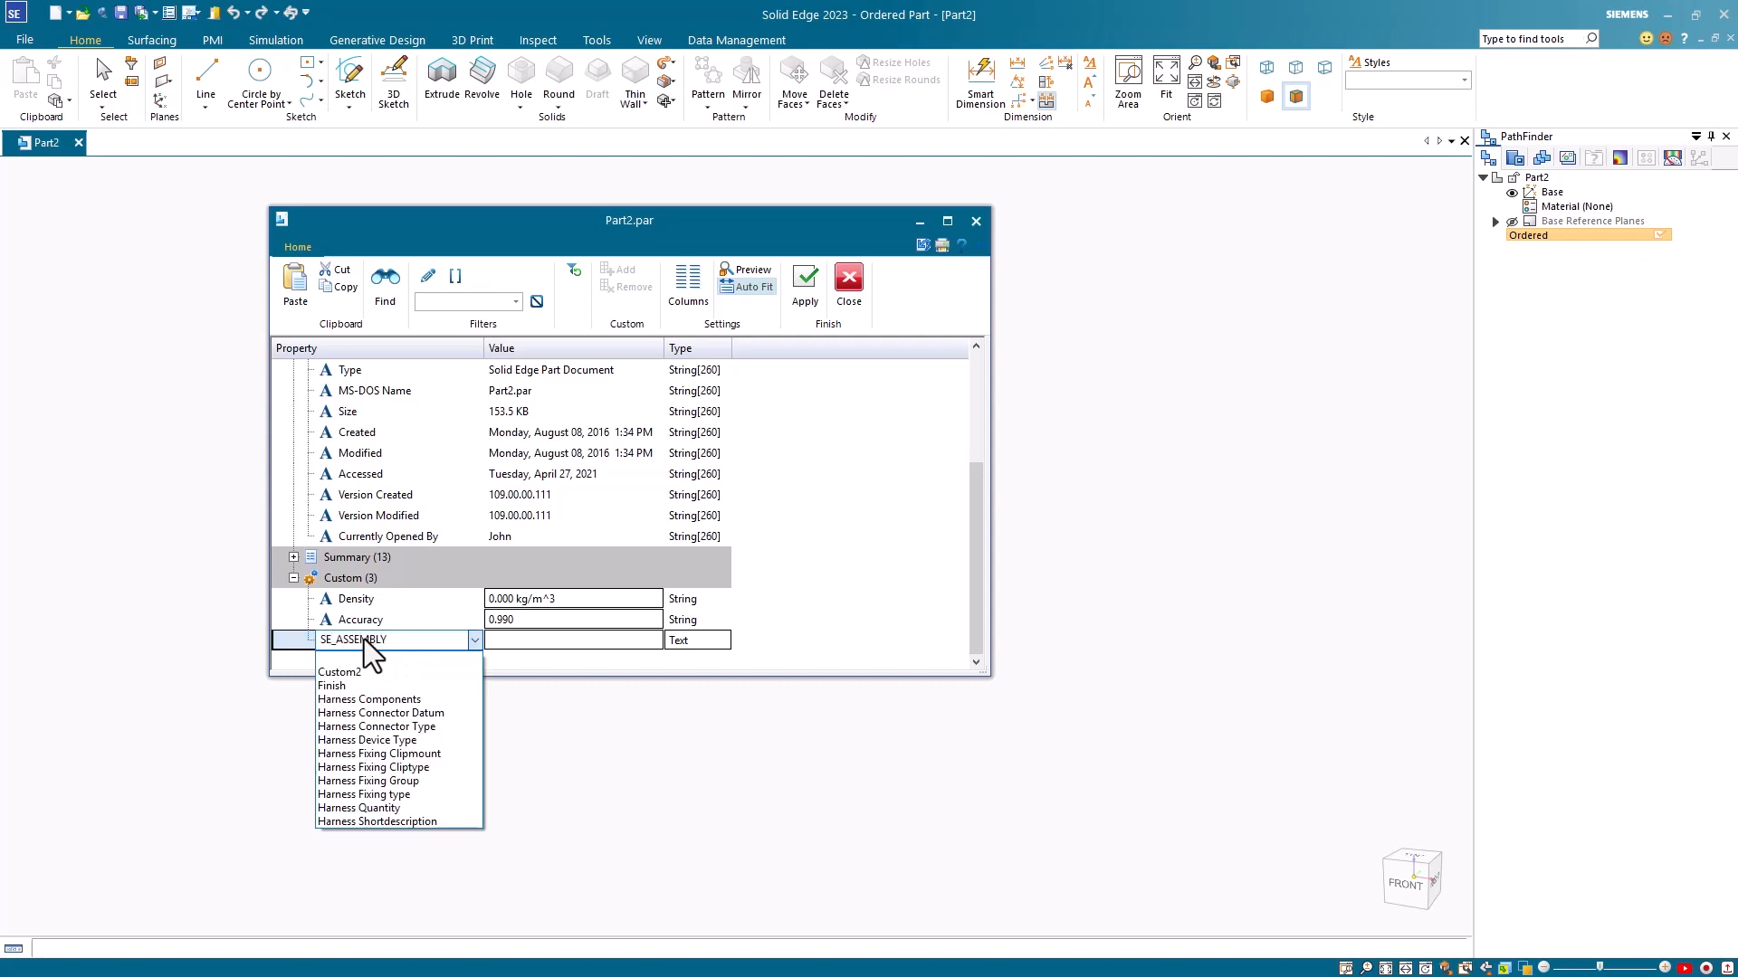
text(_QUA)
text(NTITY_OV)
text(ERRIDE)
Step: Set the SE_ASSEMBLY_QUANTITY_OVERRIDE property to type Number with value 0 and apply it
click(717, 642)
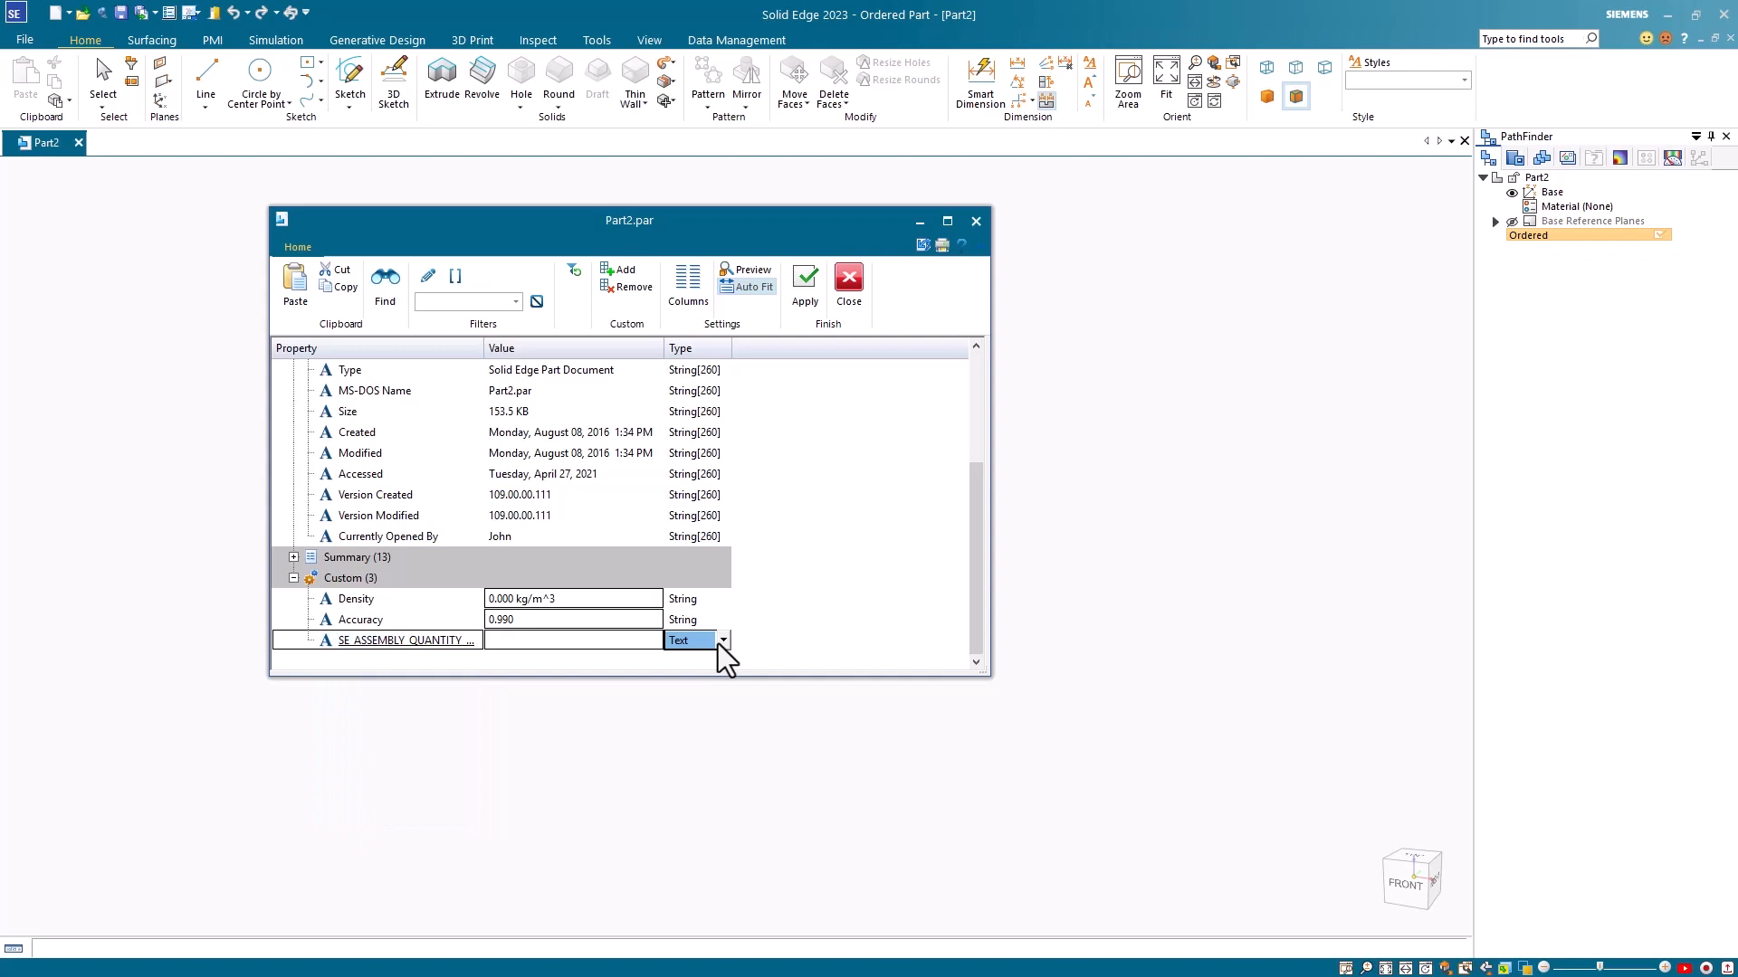
click(721, 641)
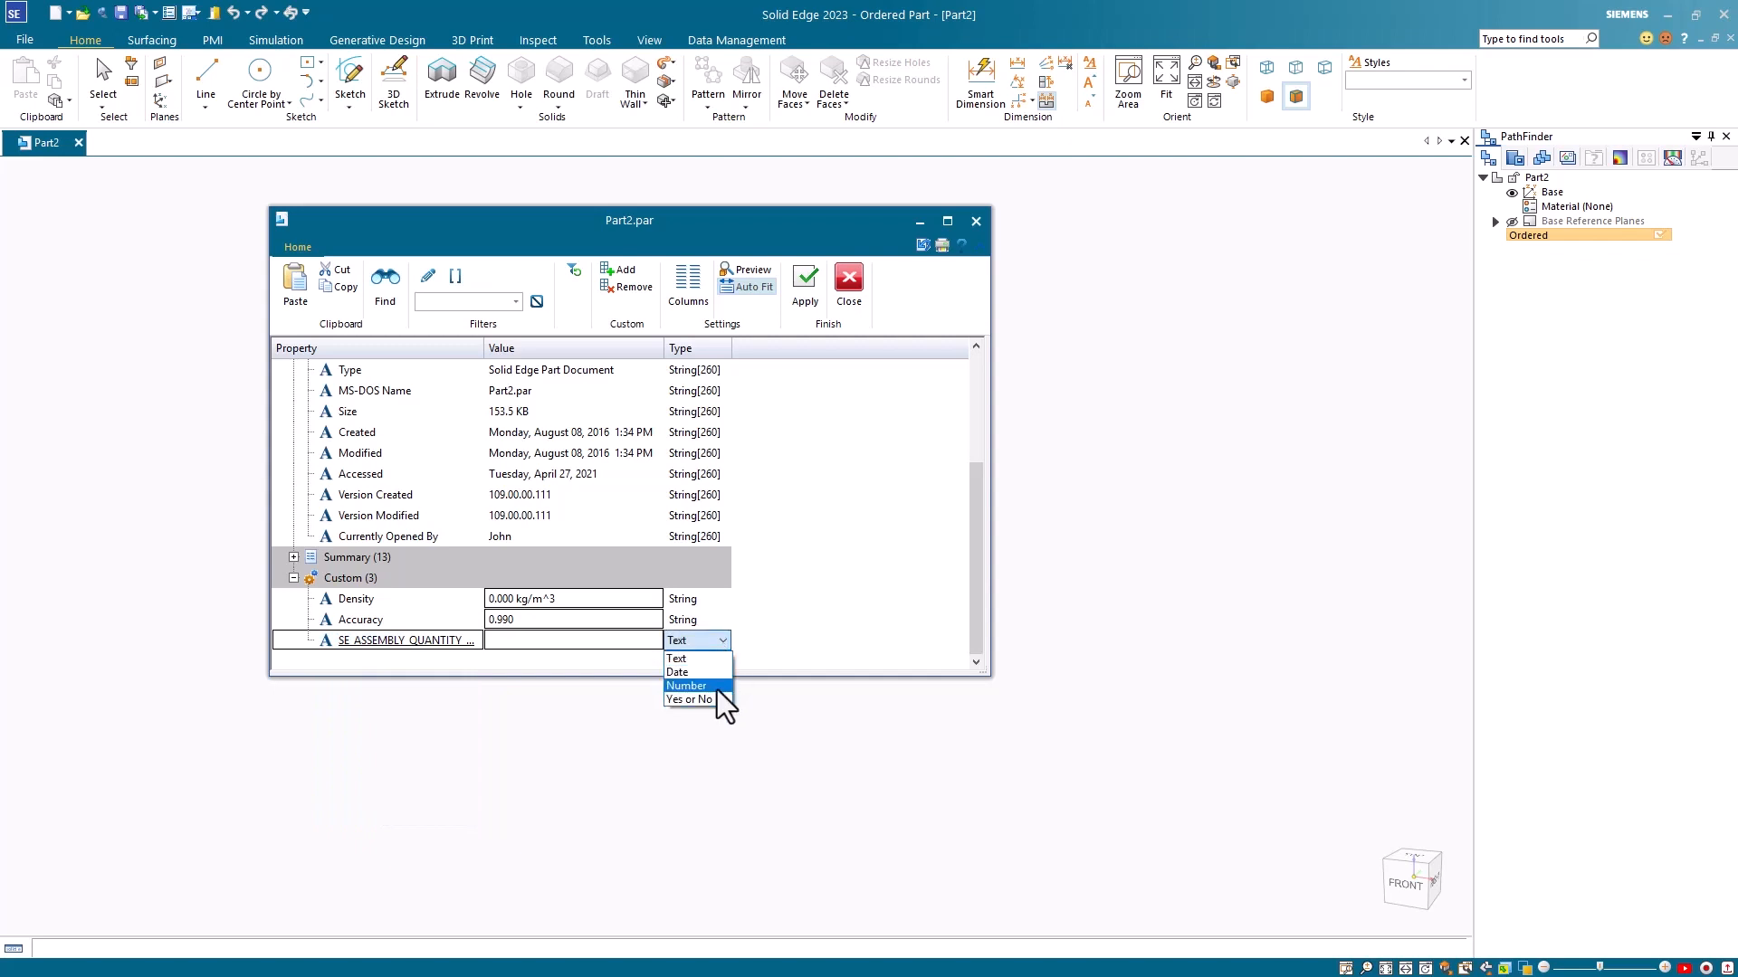
click(717, 687)
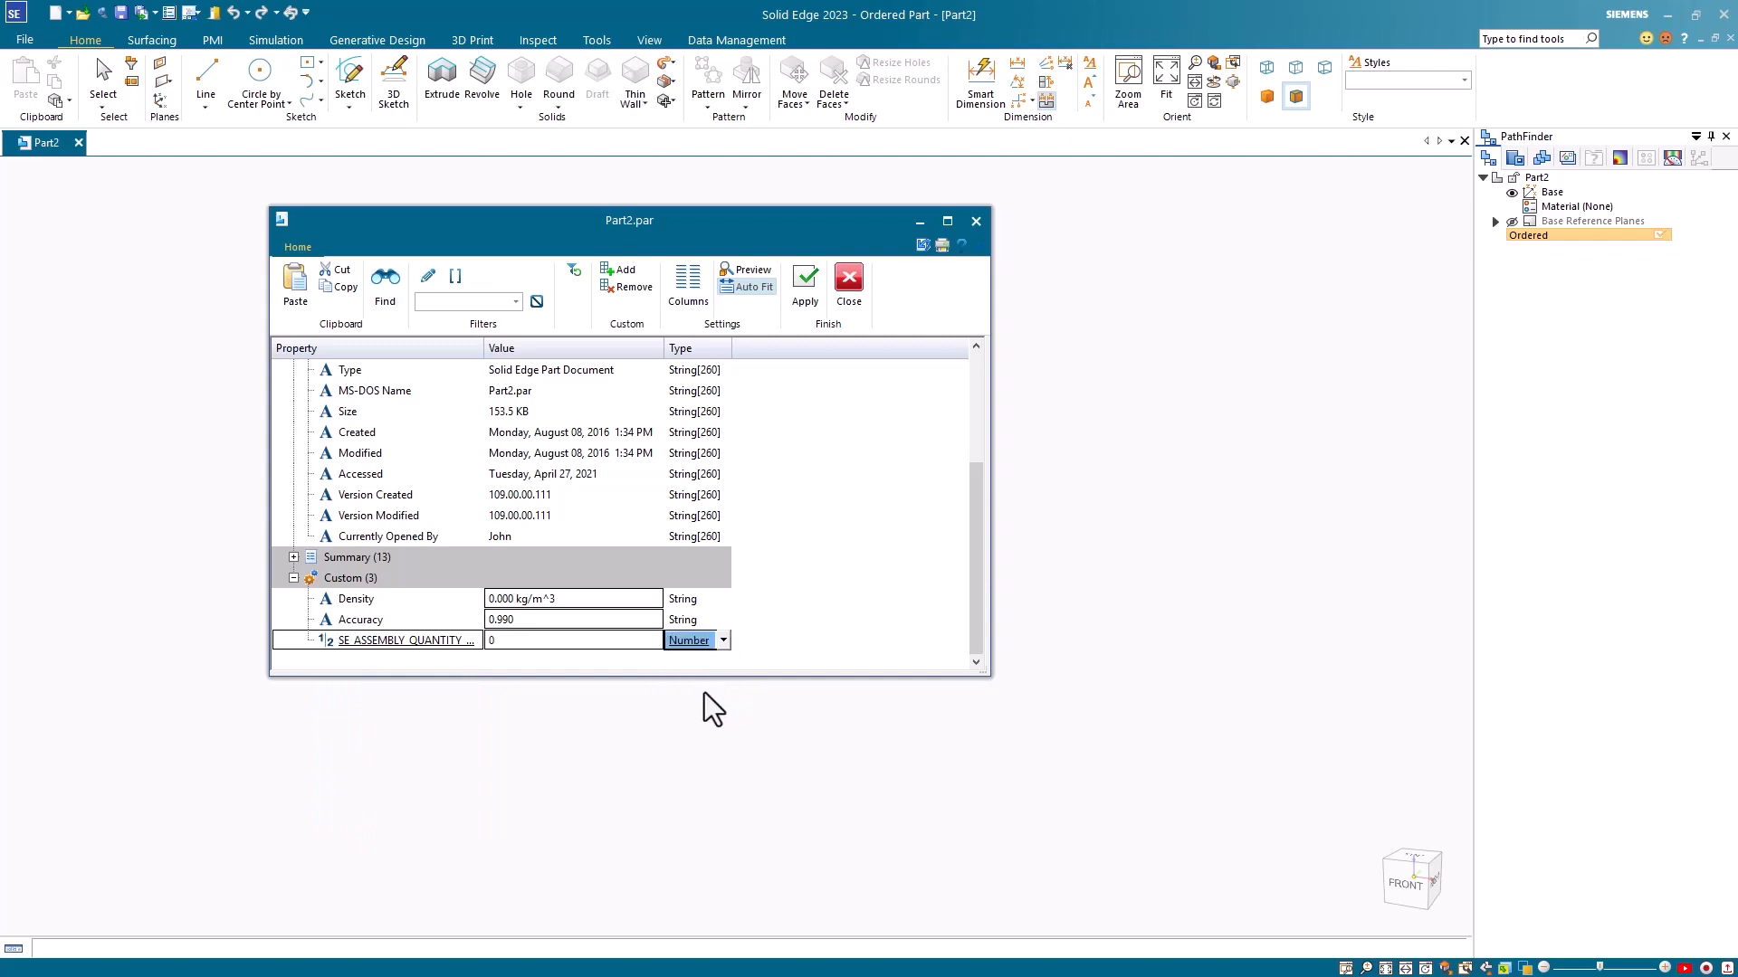
click(507, 643)
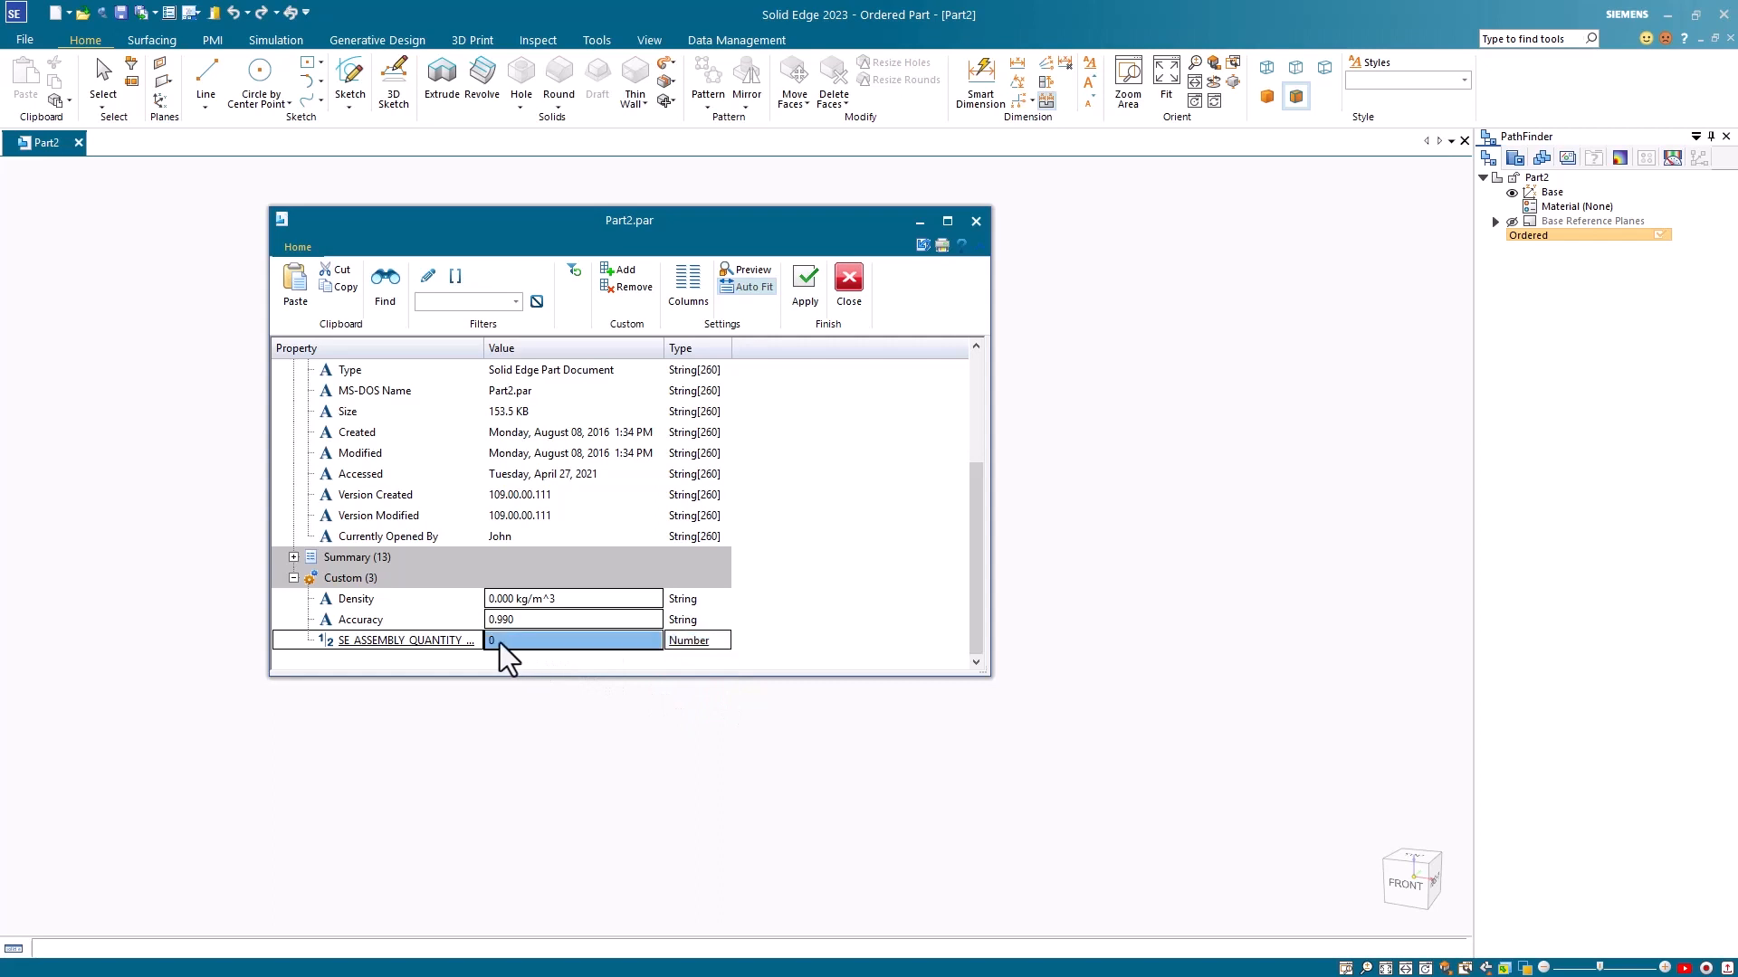
click(500, 643)
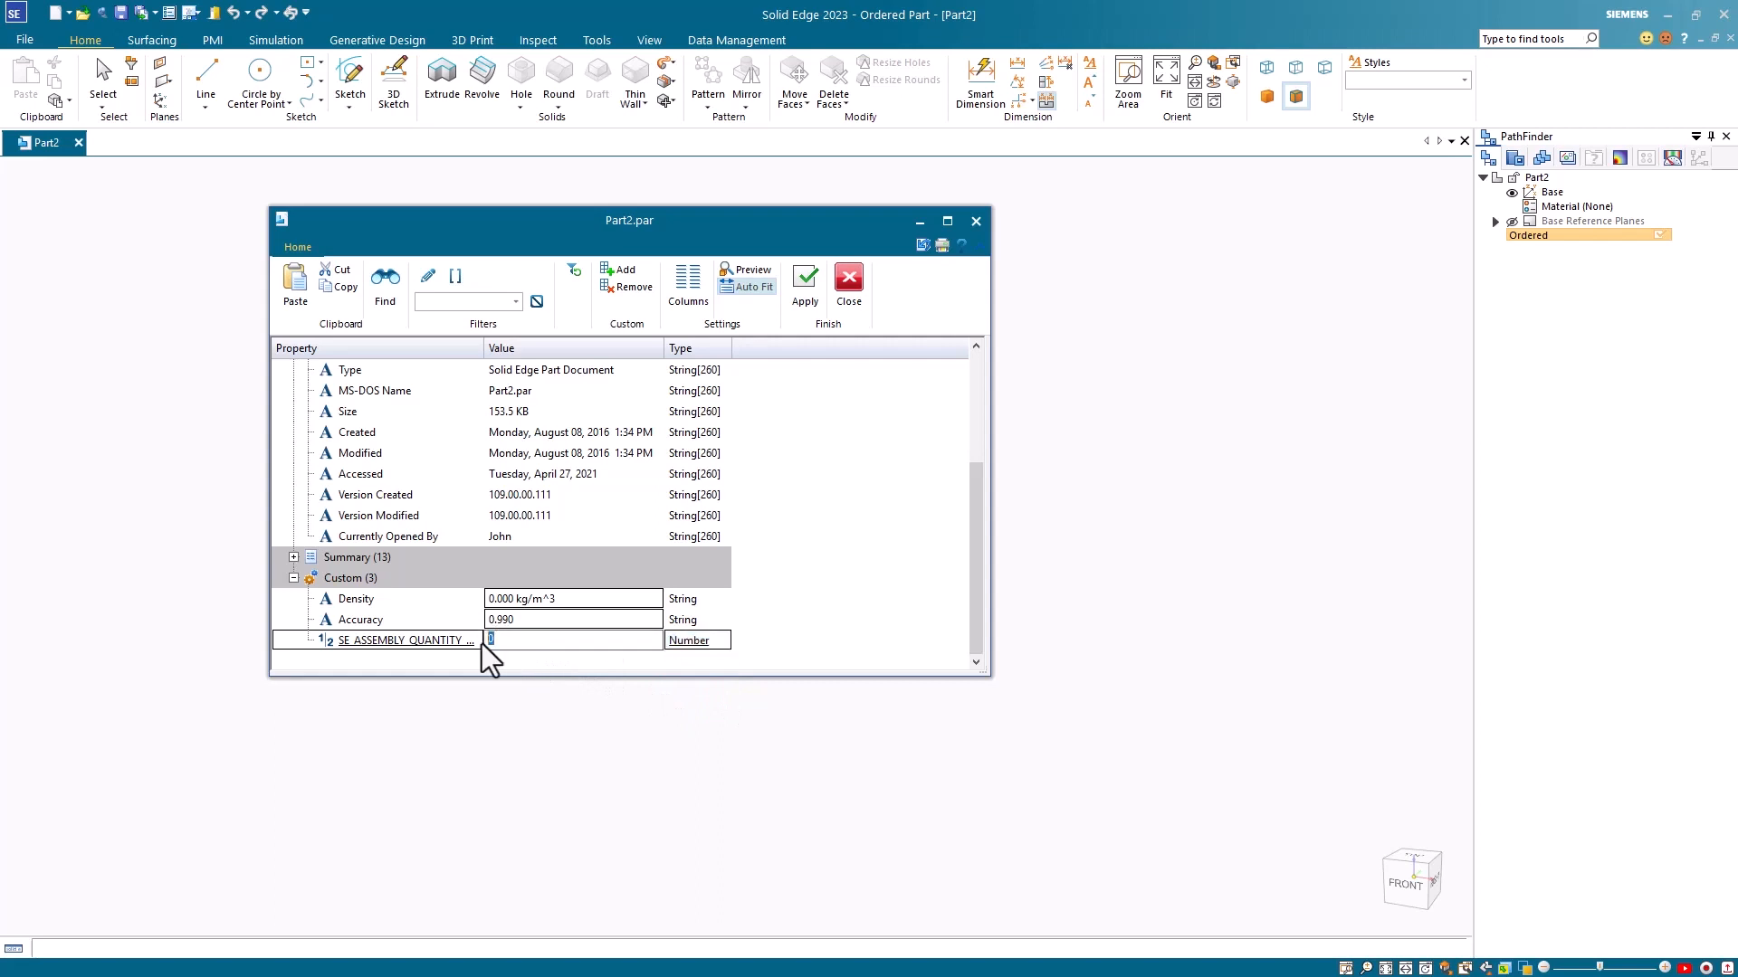
text(0)
click(803, 273)
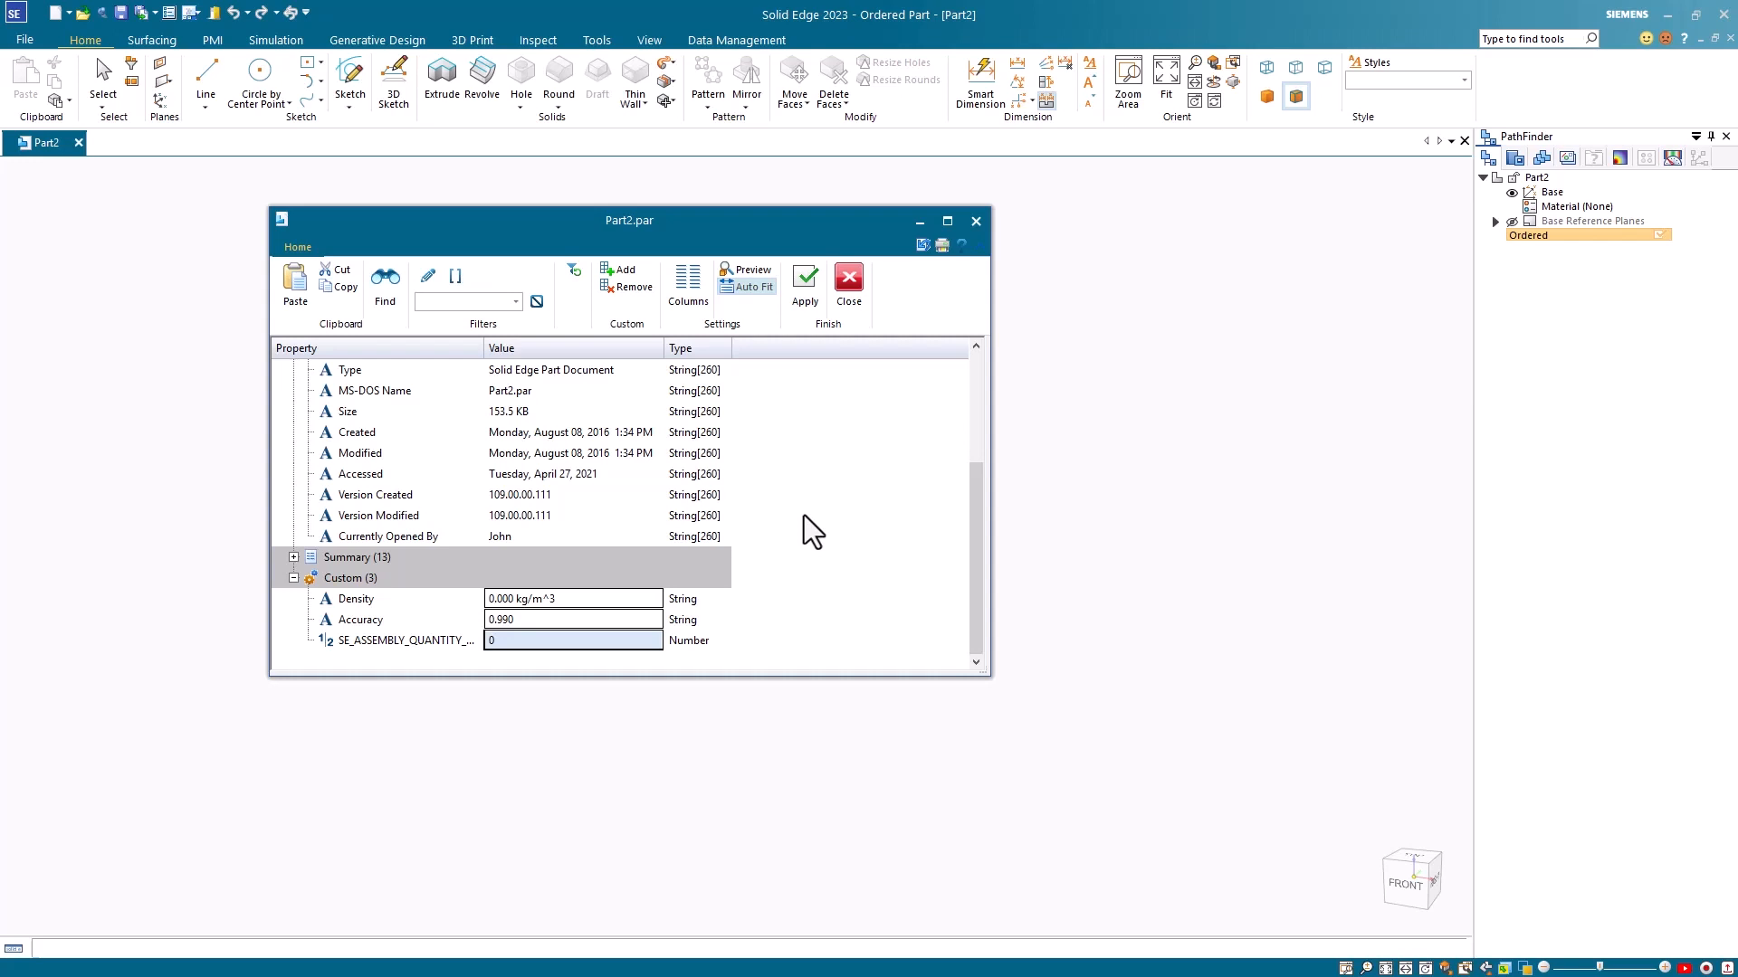
Step: Add another custom property named SE_ASSEMBLY_QUANTITY_STRING
click(622, 271)
click(636, 356)
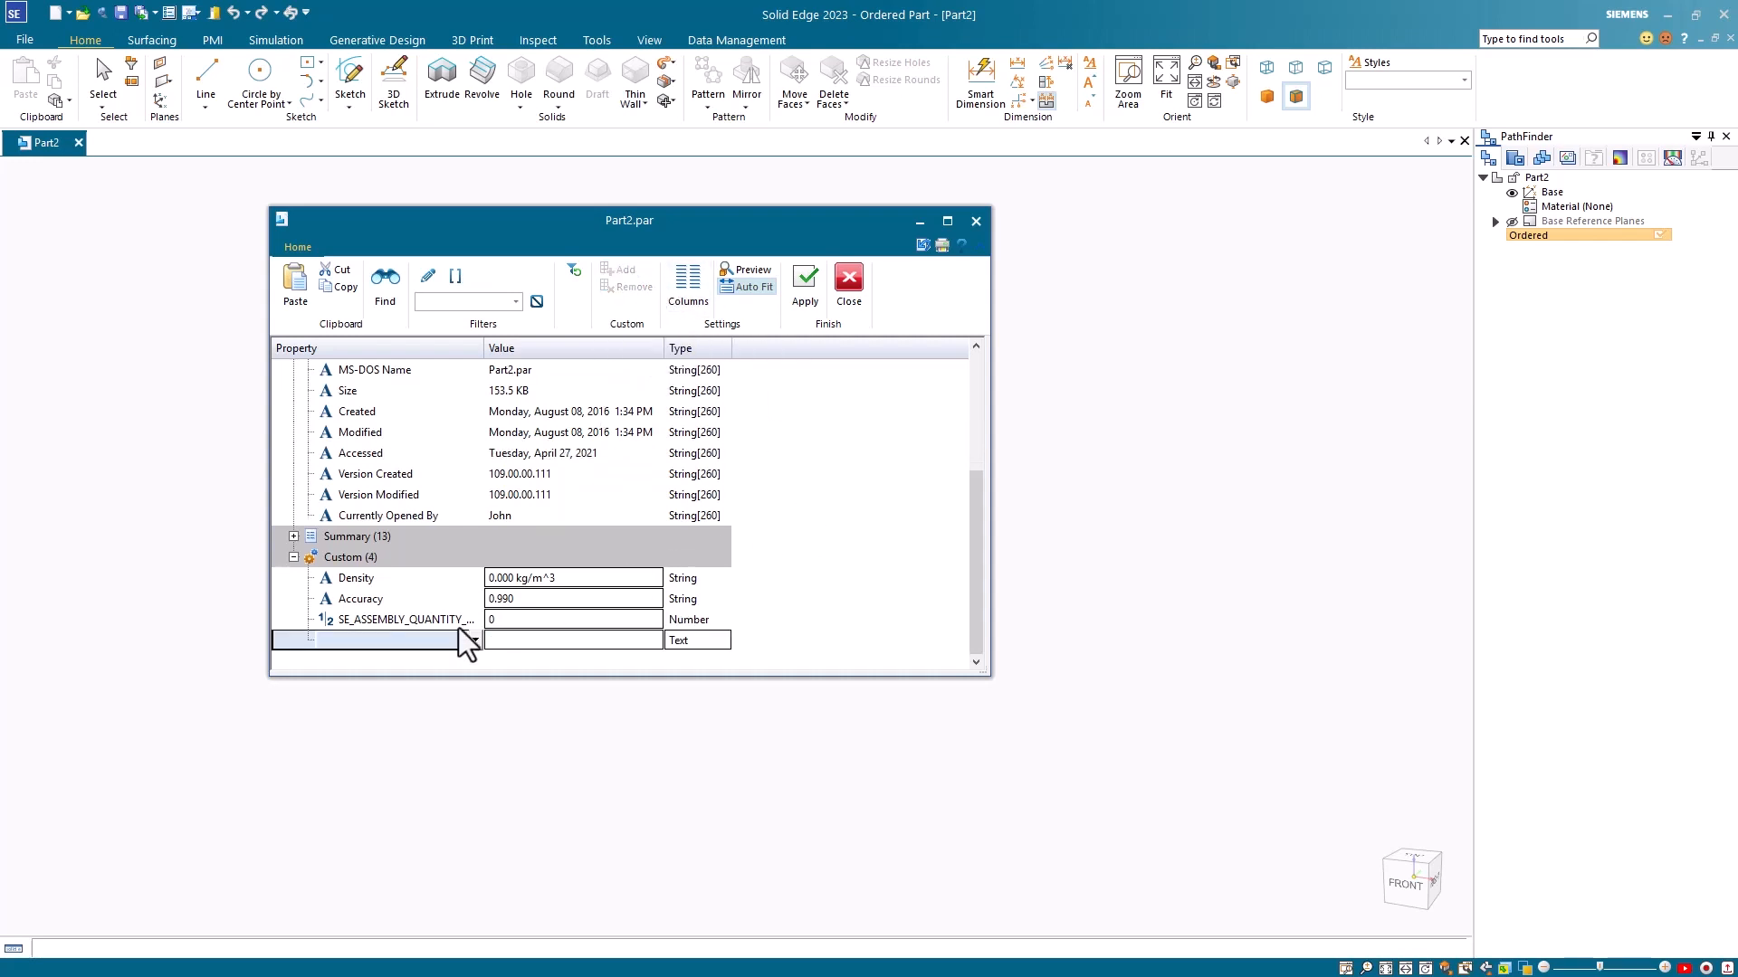
click(373, 639)
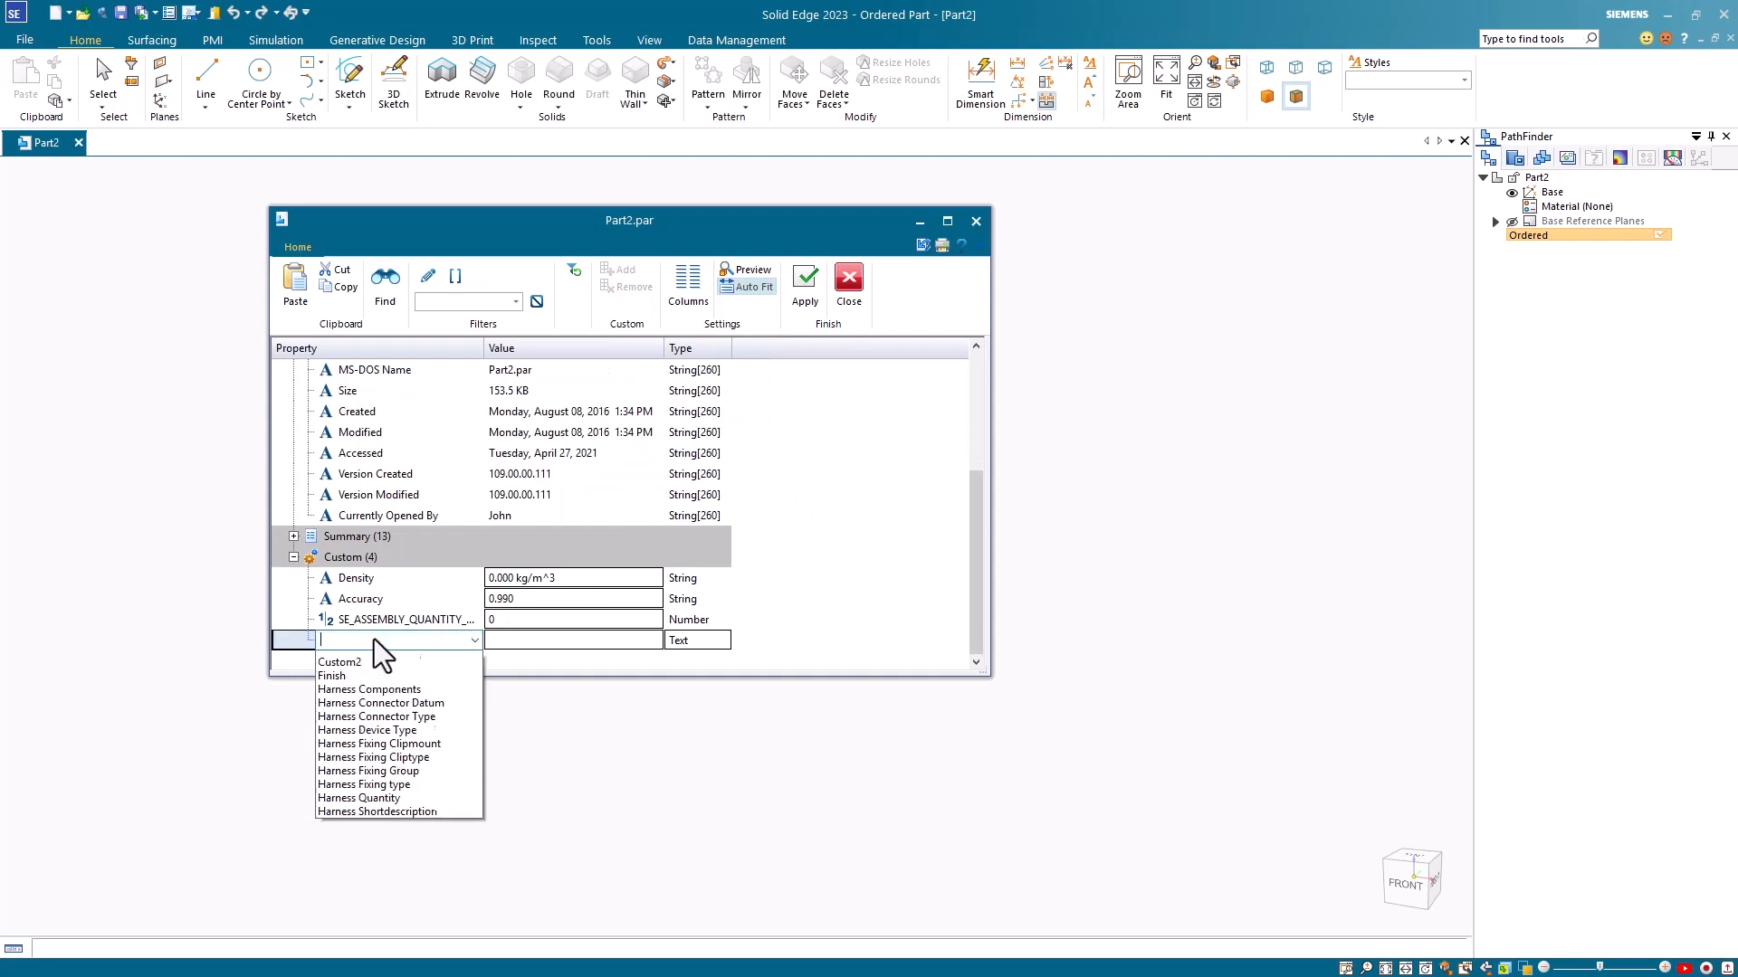
text(S)
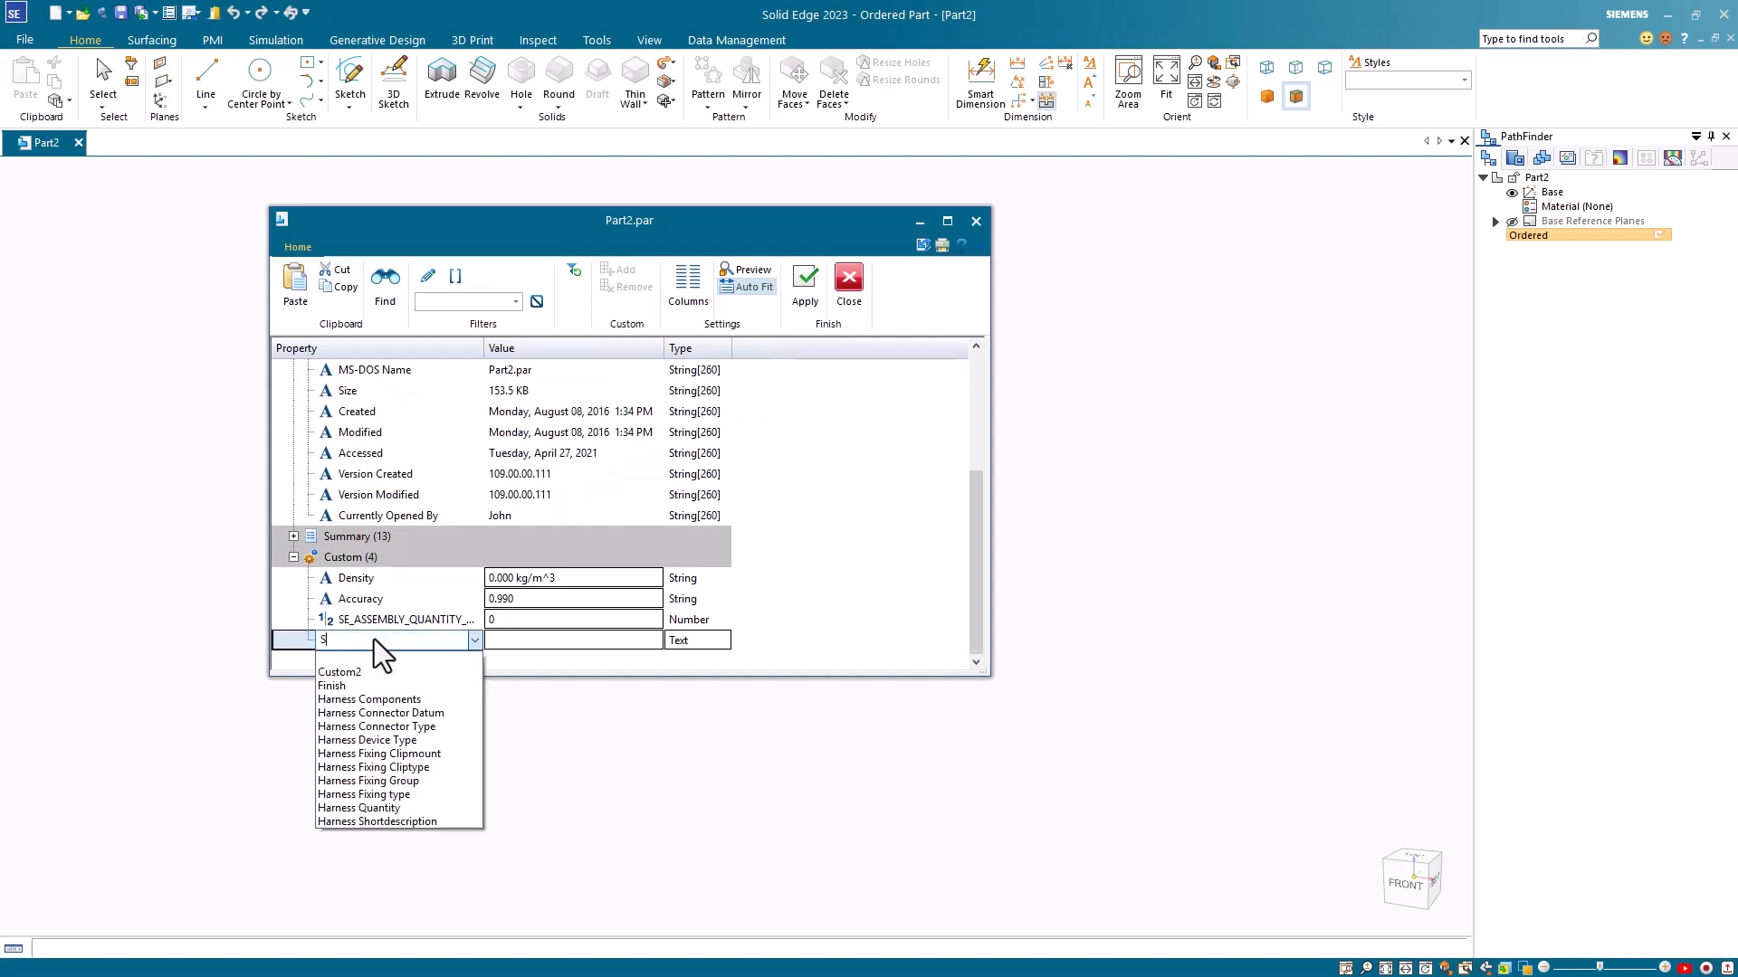
text(E_ASS)
text(EMBLY_Q)
text(UANTITY_)
text(STRING)
Step: Give SE_ASSEMBLY_QUANTITY_STRING the type Text and the value "Liters;4", apply it, and close the Property Manager
click(724, 643)
click(724, 641)
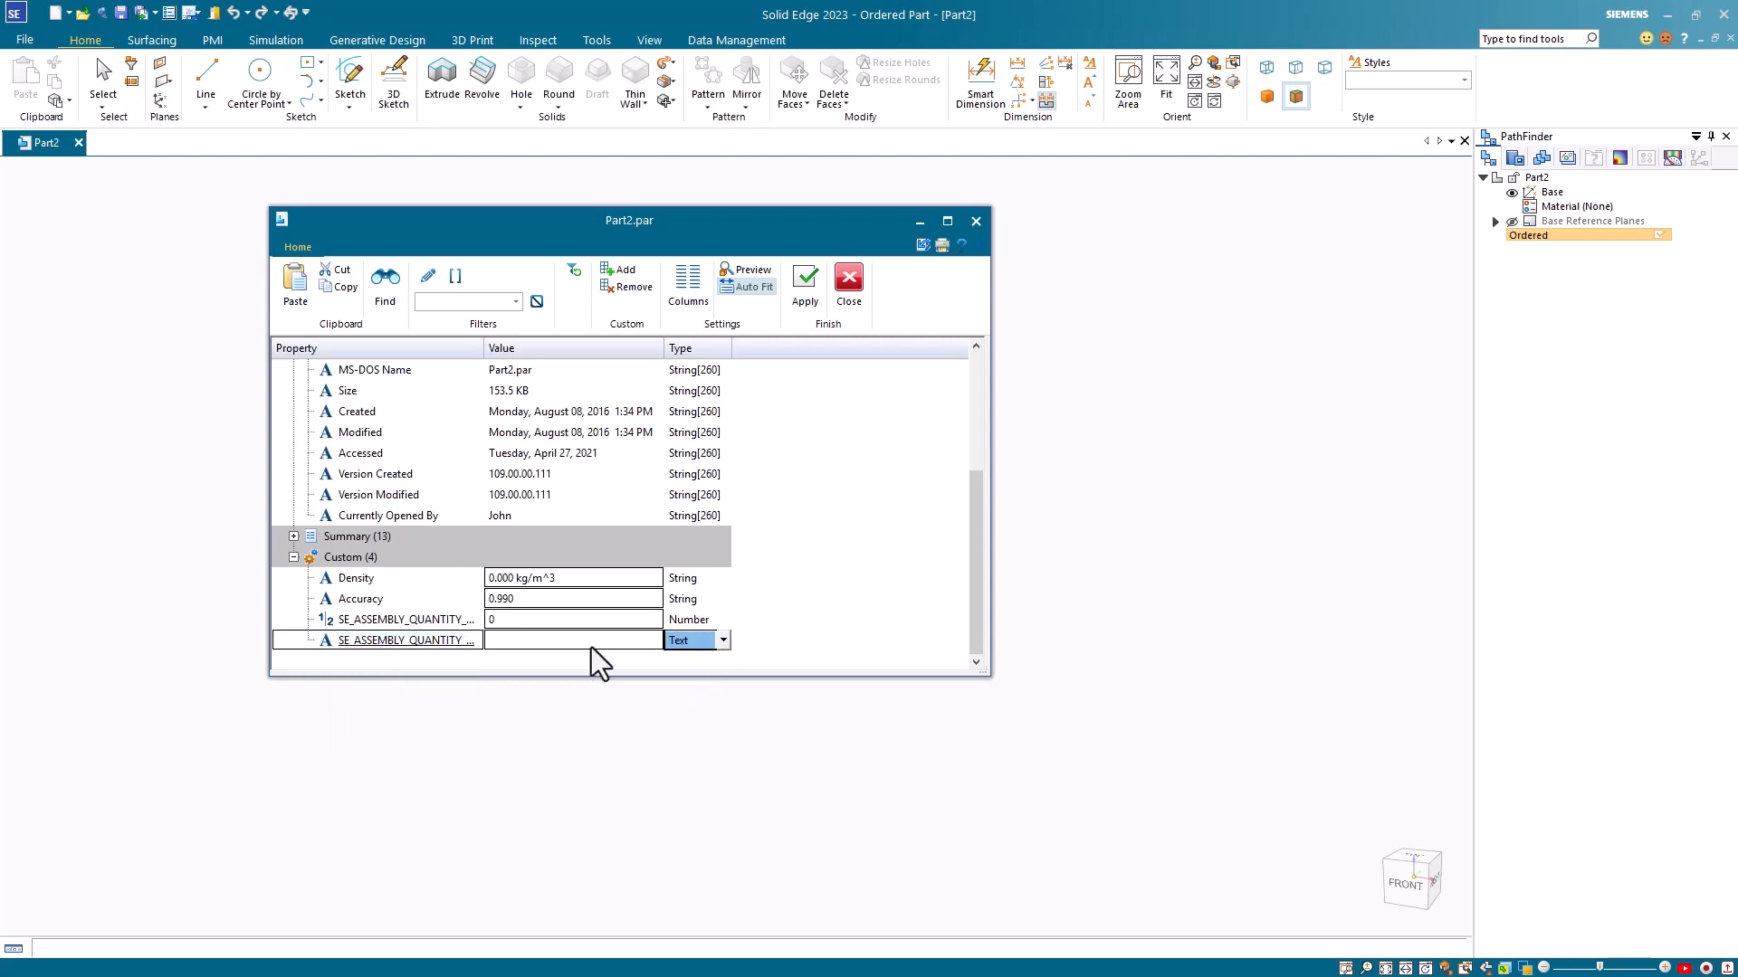
click(527, 641)
text(Li)
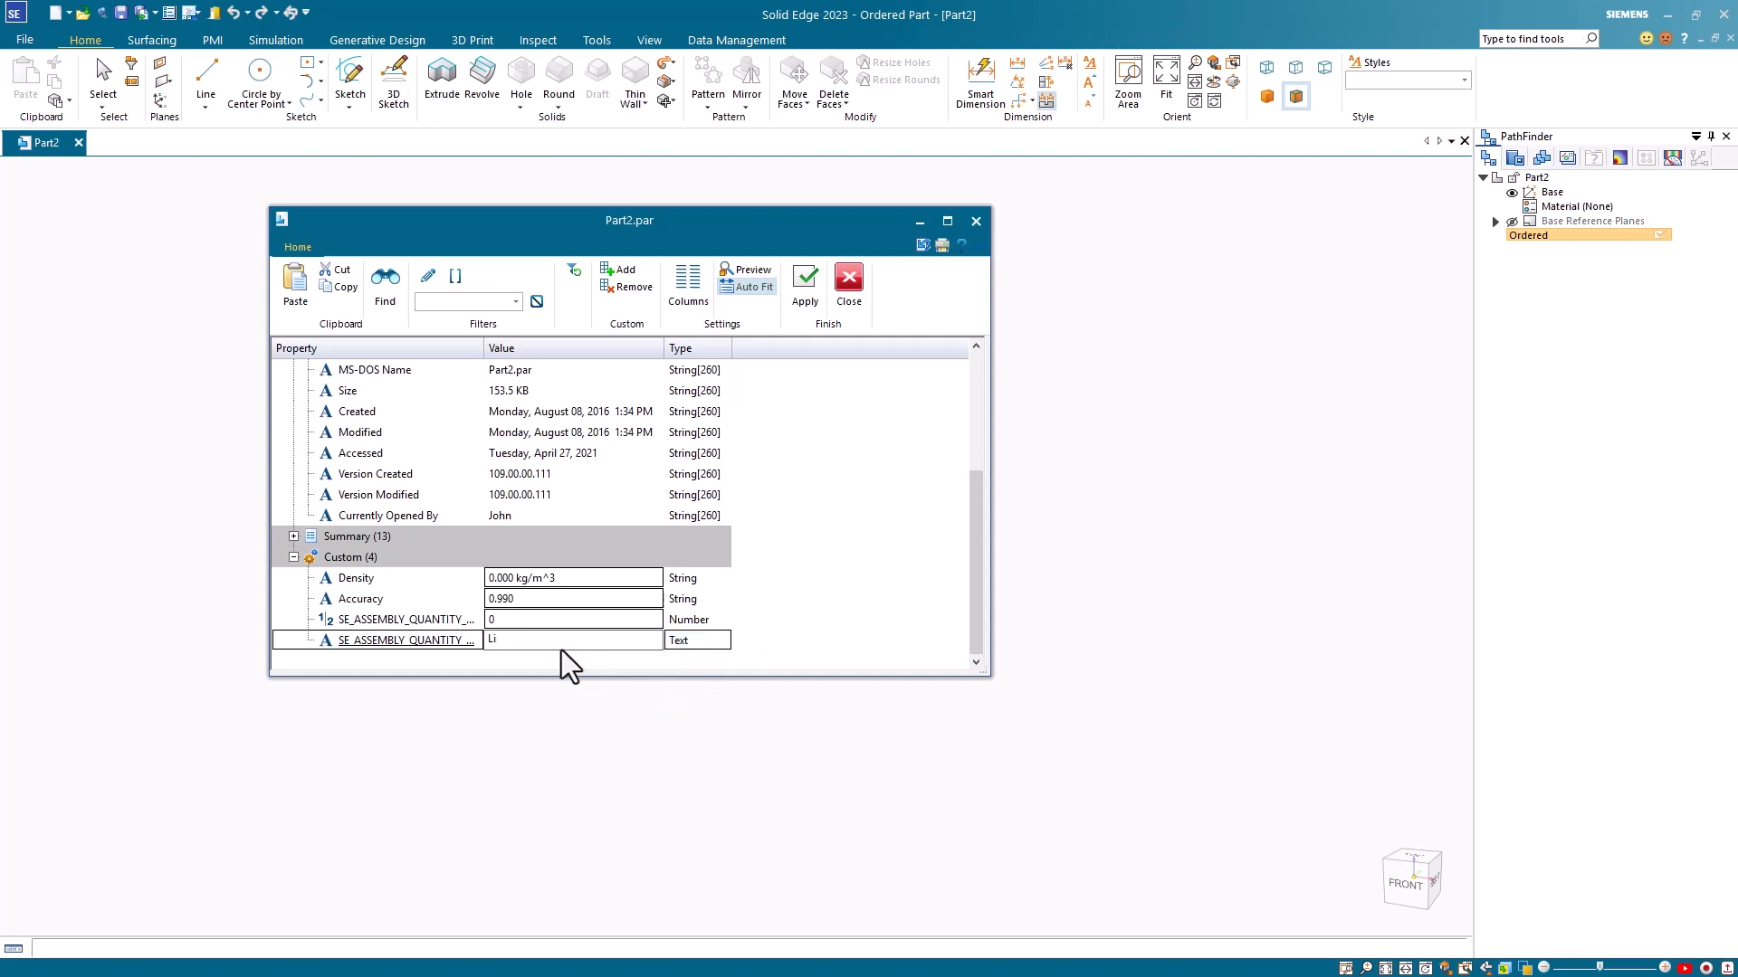
text(ters;4)
click(811, 282)
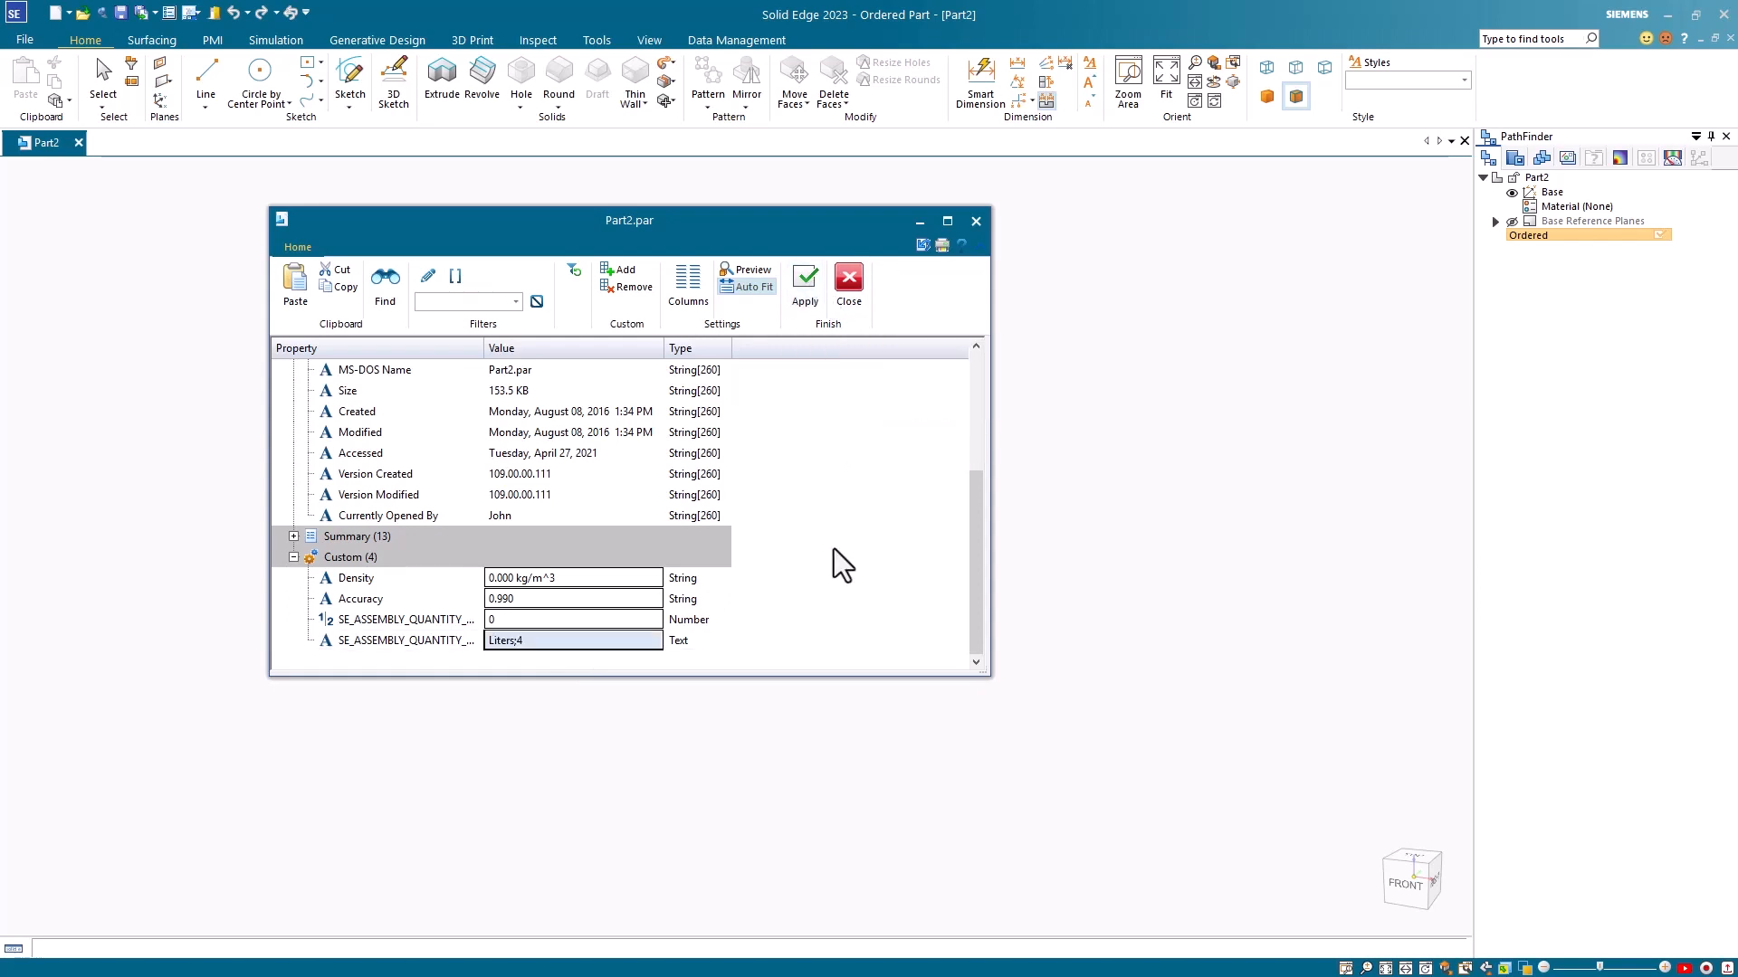
click(850, 279)
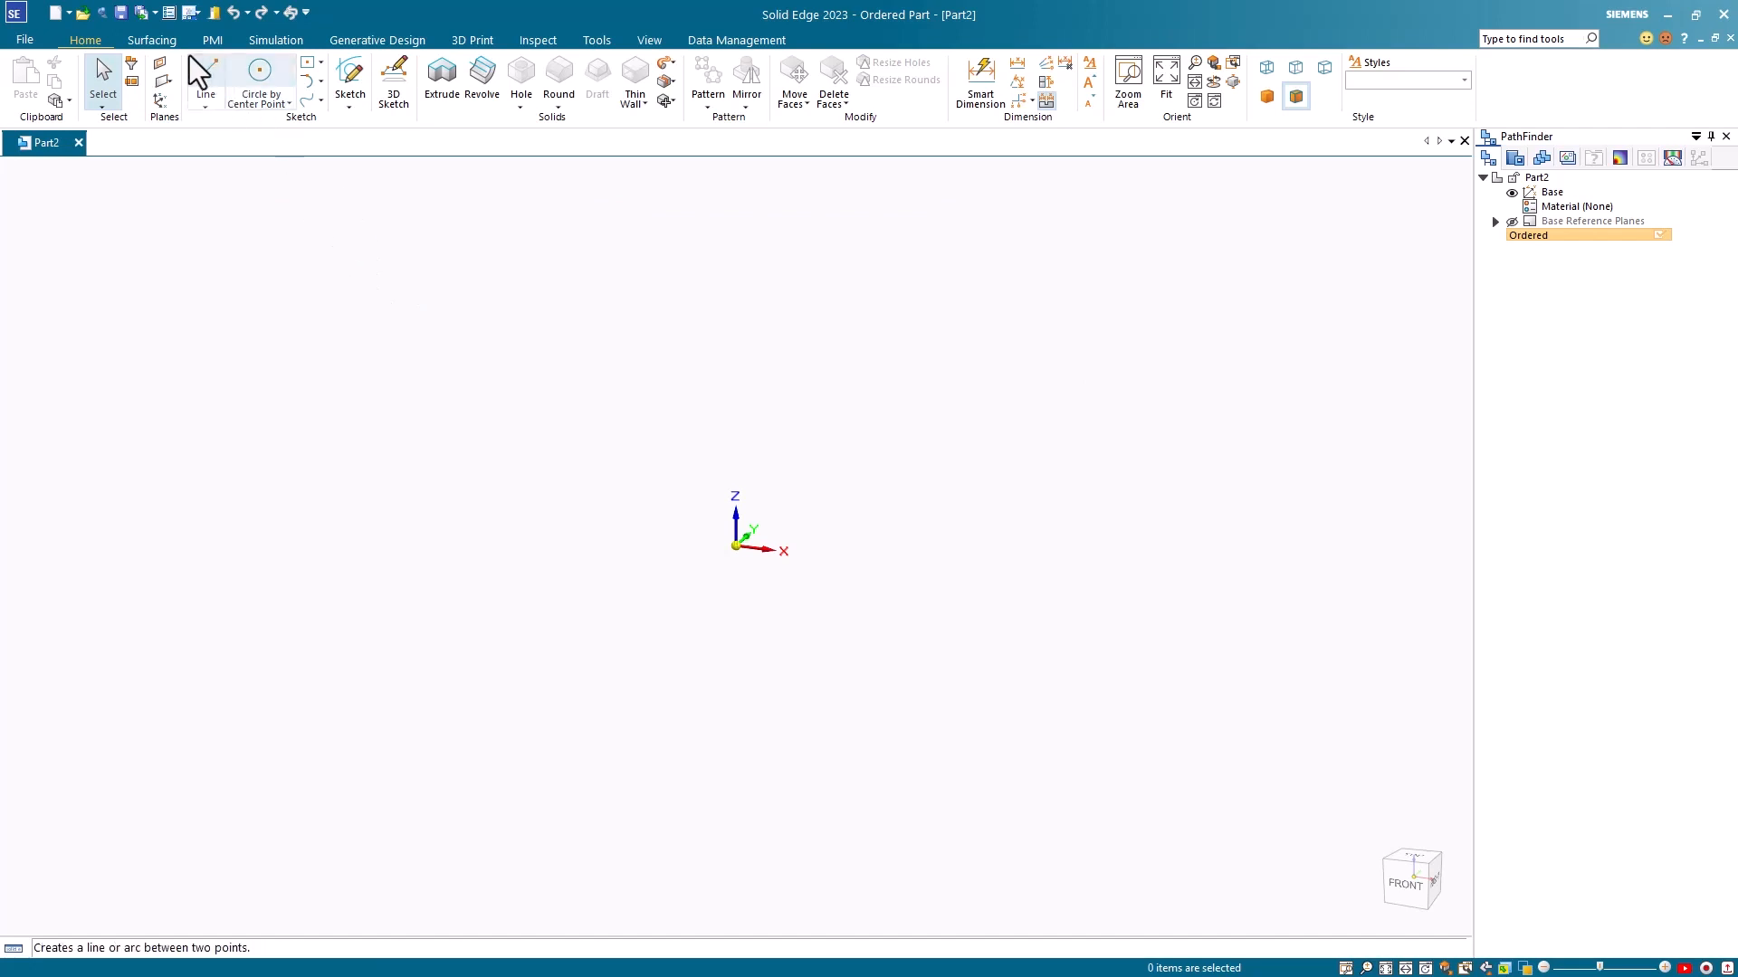
Step: Save the part as Oil.par in the TEST folder on the C: drive
click(121, 14)
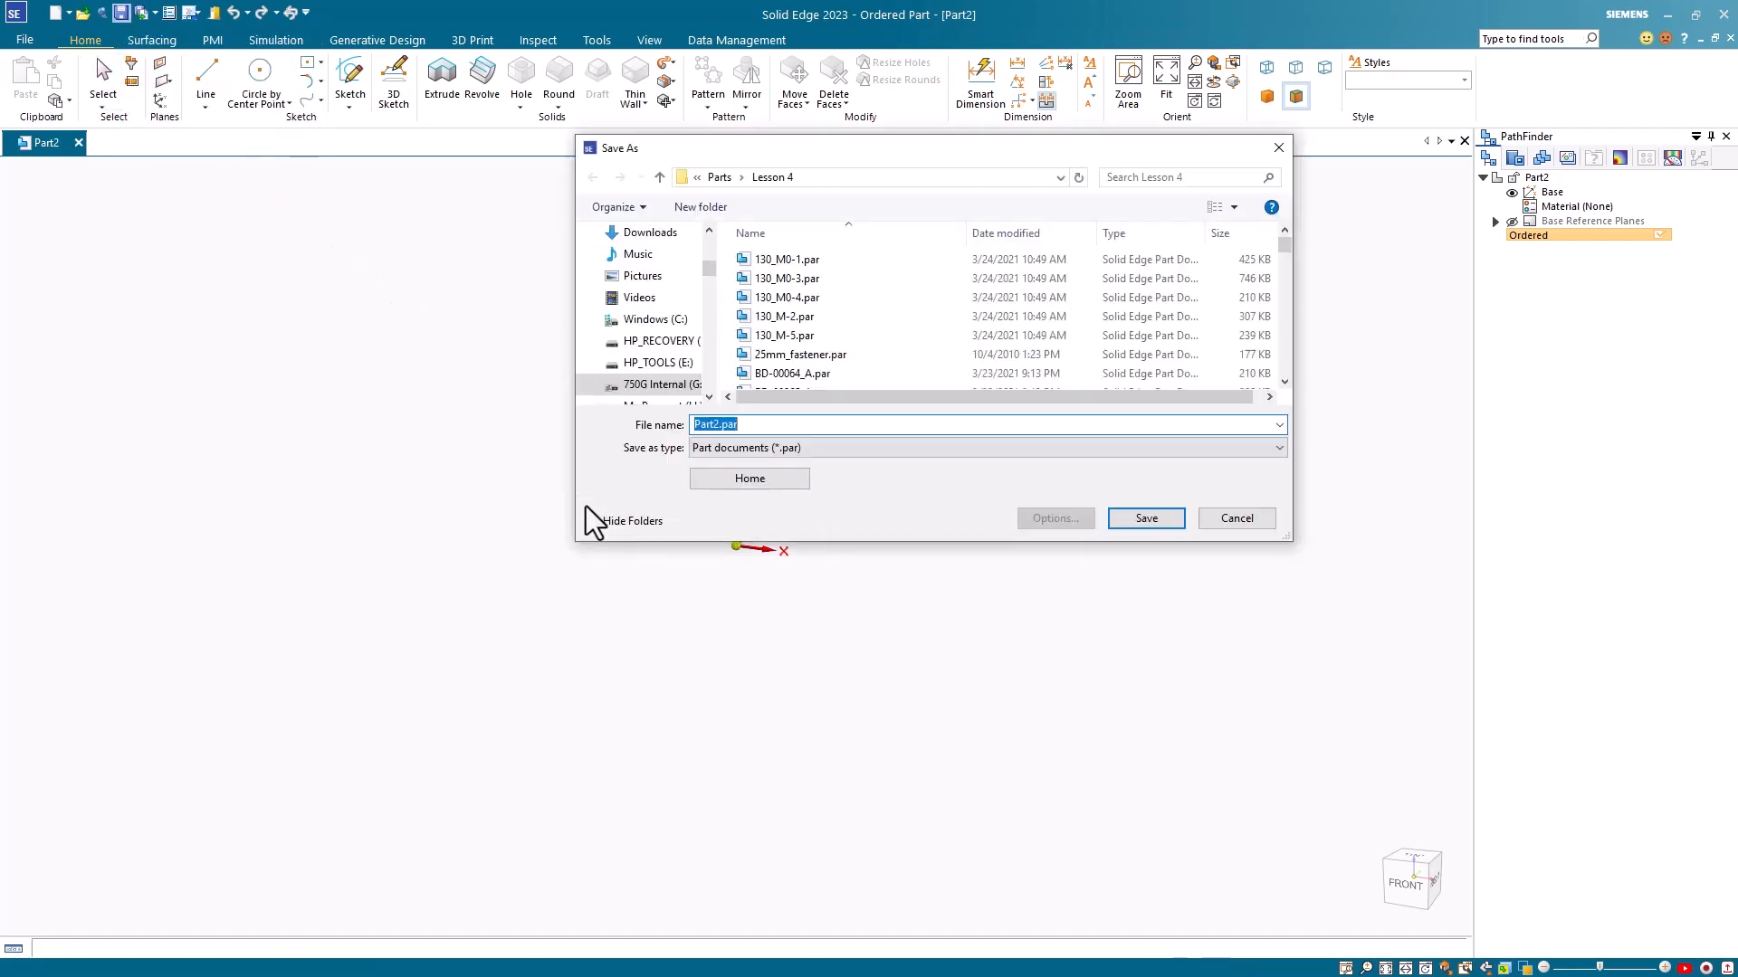
click(652, 321)
scroll(823, 320, down, 10)
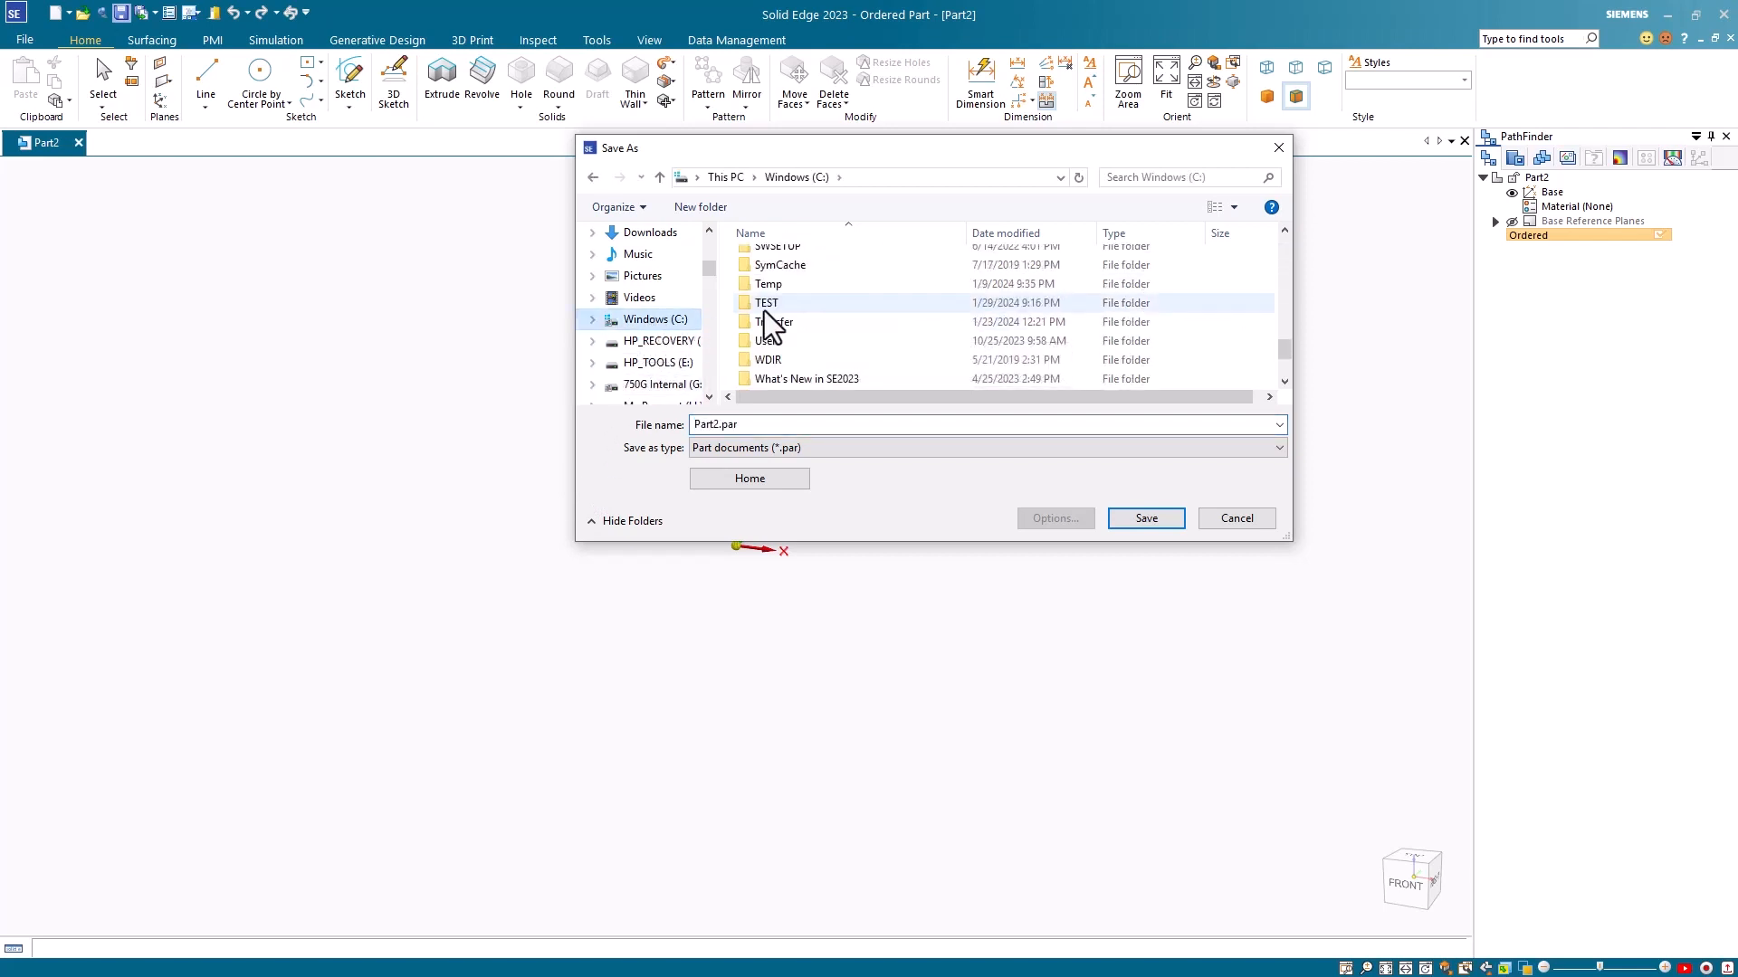
double_click(764, 311)
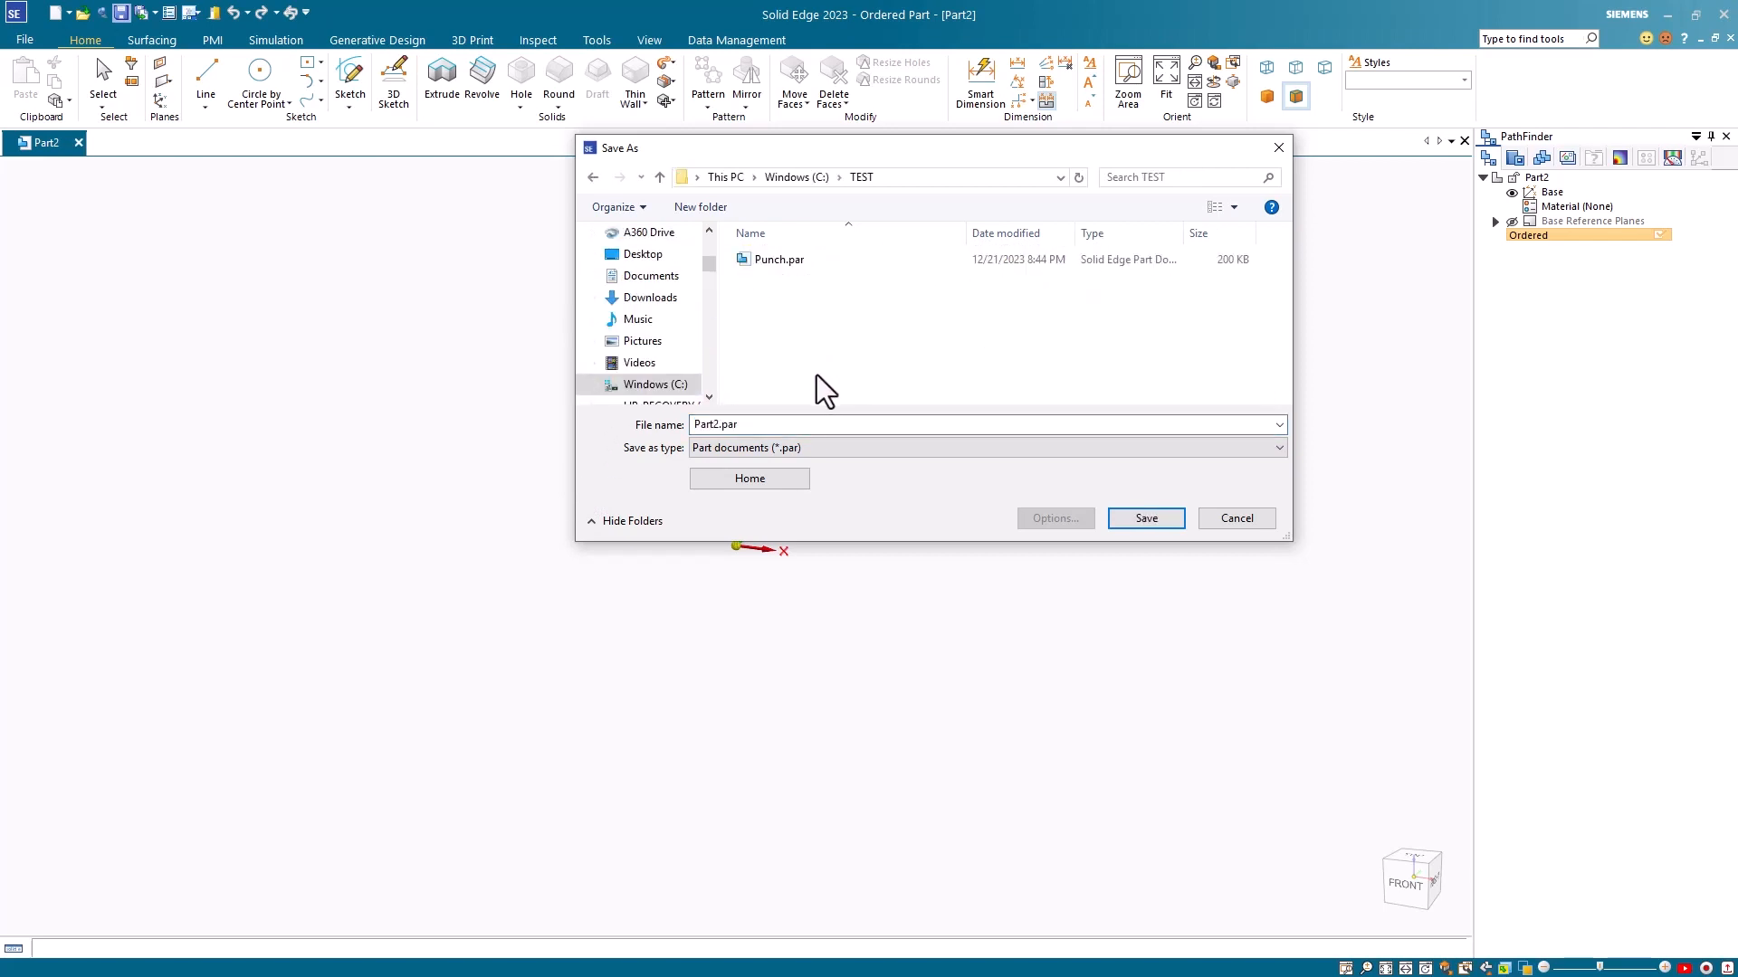
double_click(764, 426)
text(Oil)
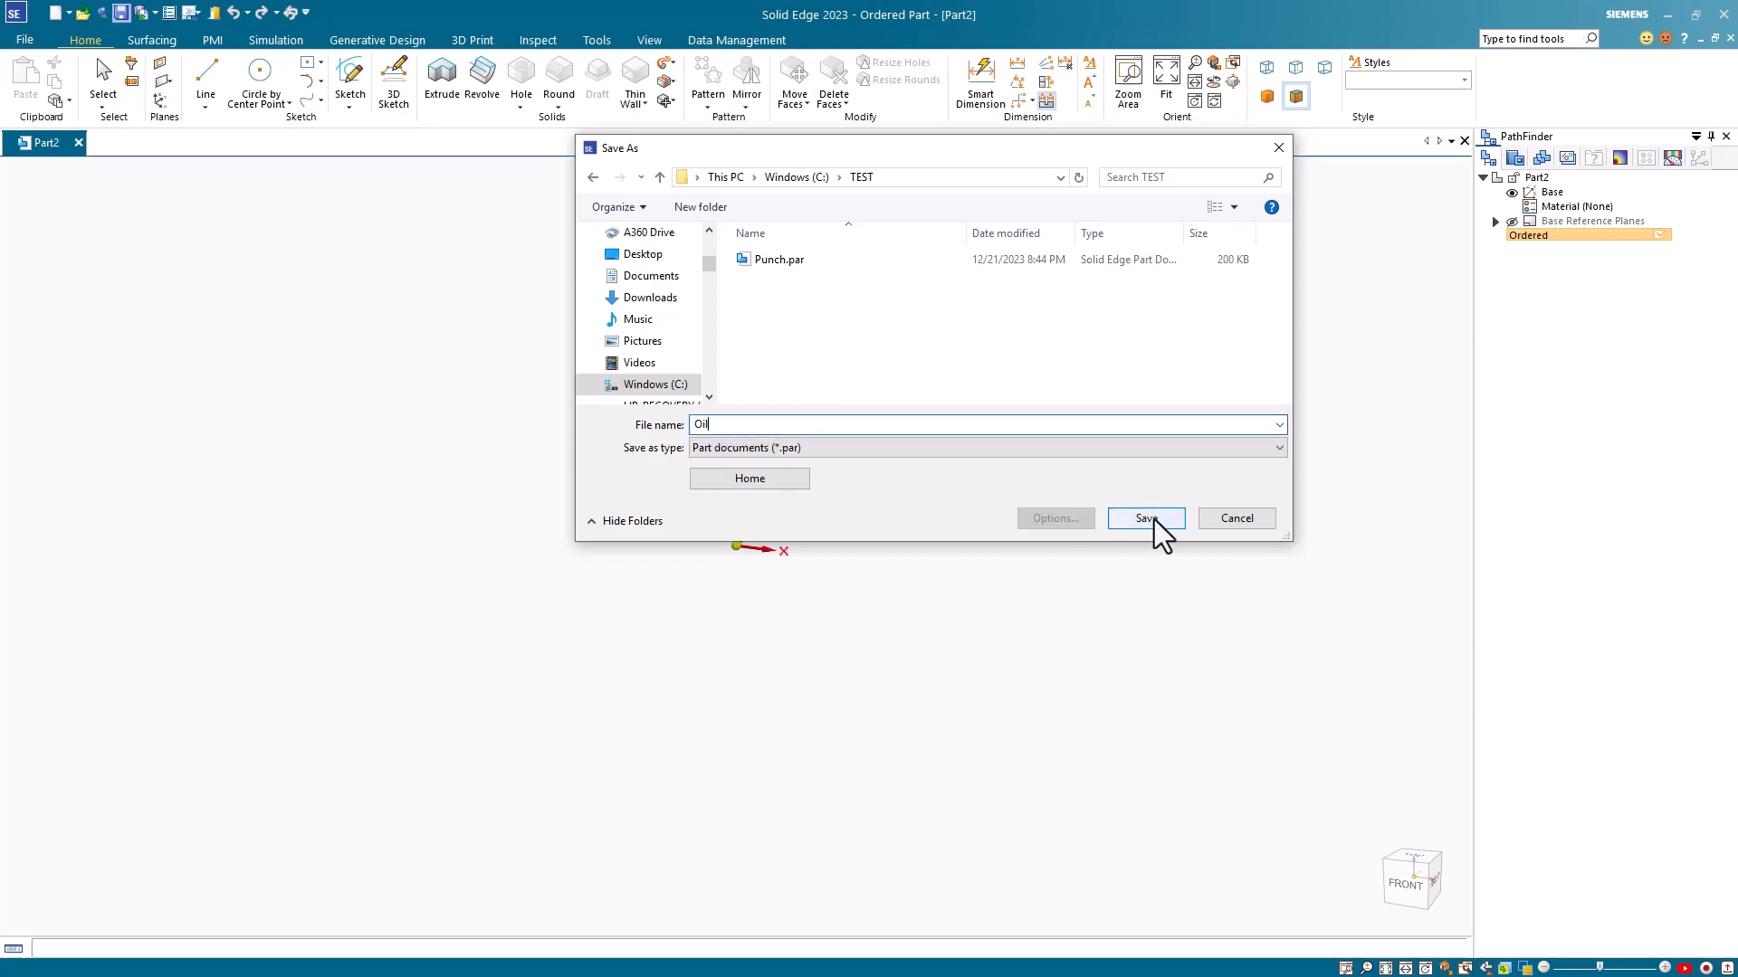
click(1148, 521)
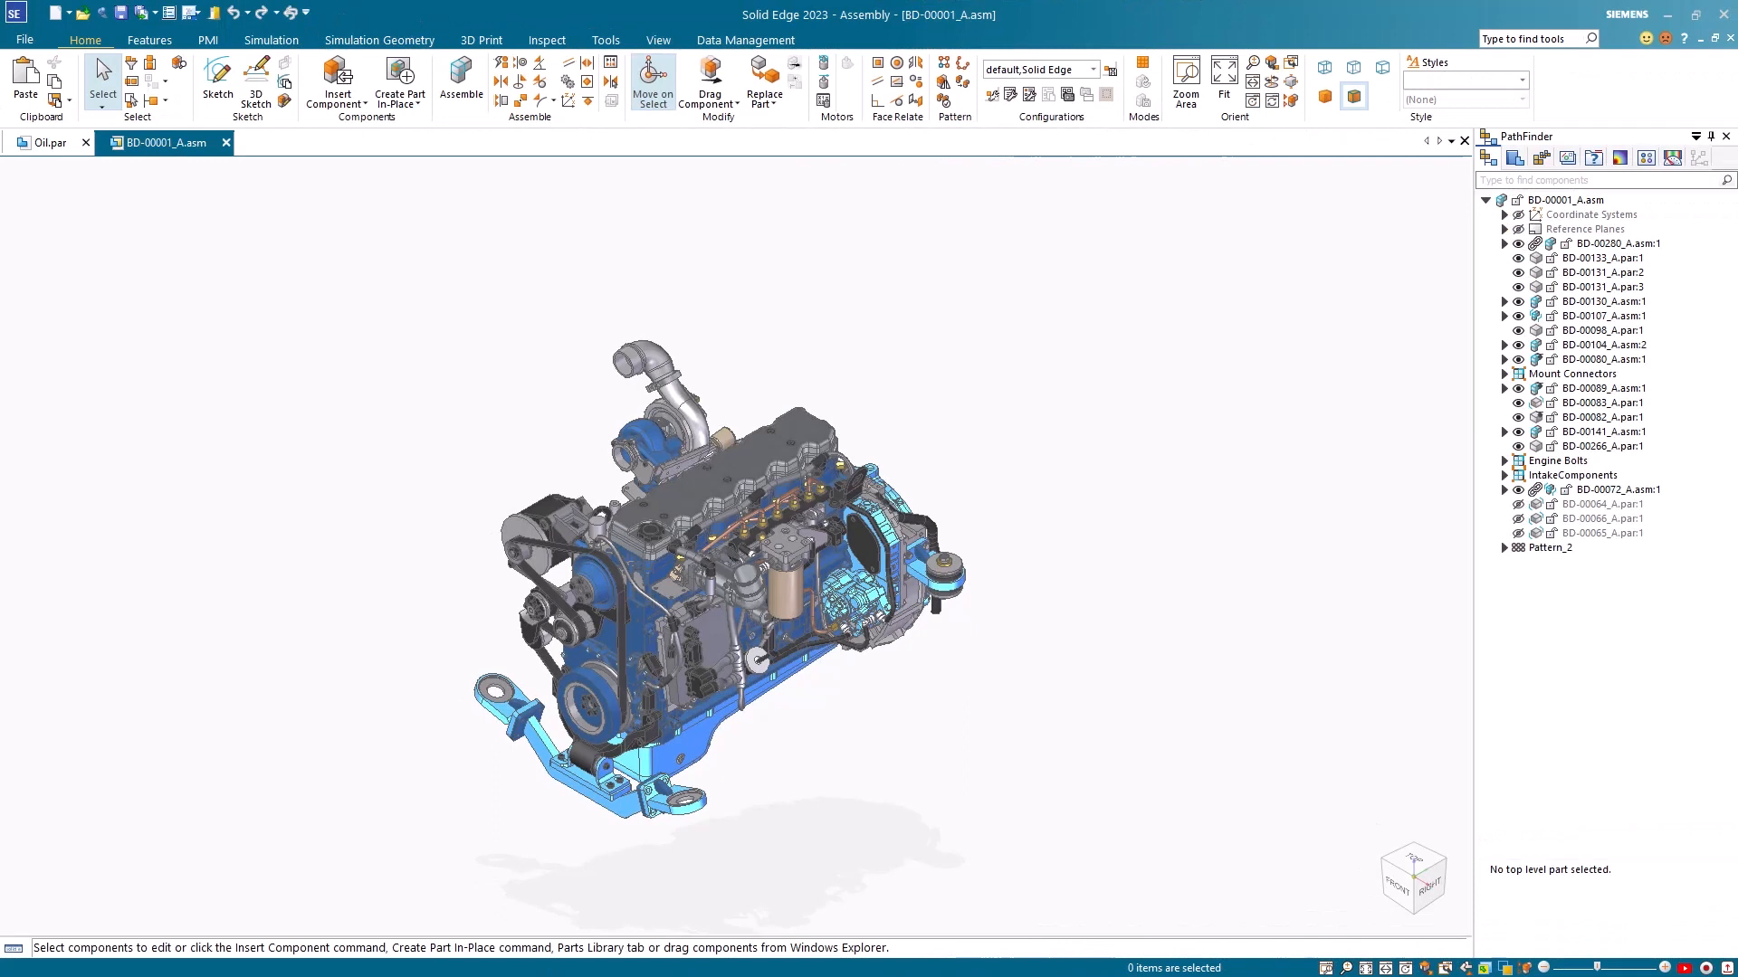
Step: Place Oil.par from the parts library into the BD-00001_A.asm engine assembly and return to the component tree
click(1514, 158)
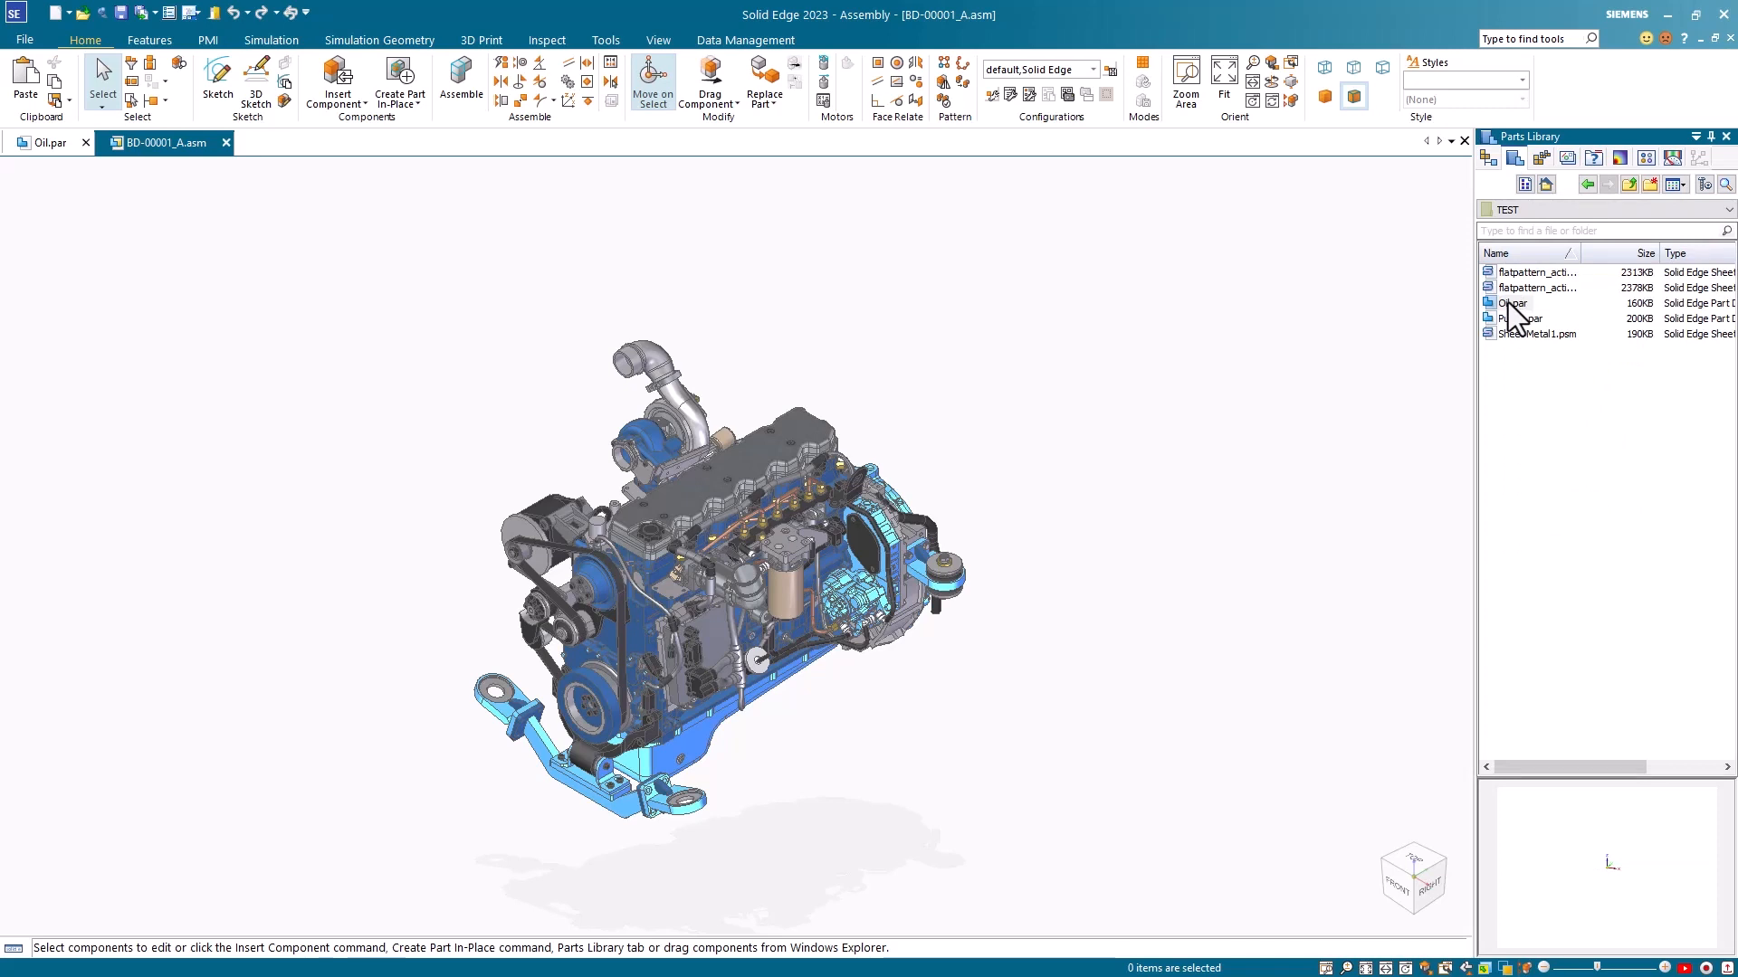
shift+drag(1508, 302, 1236, 450)
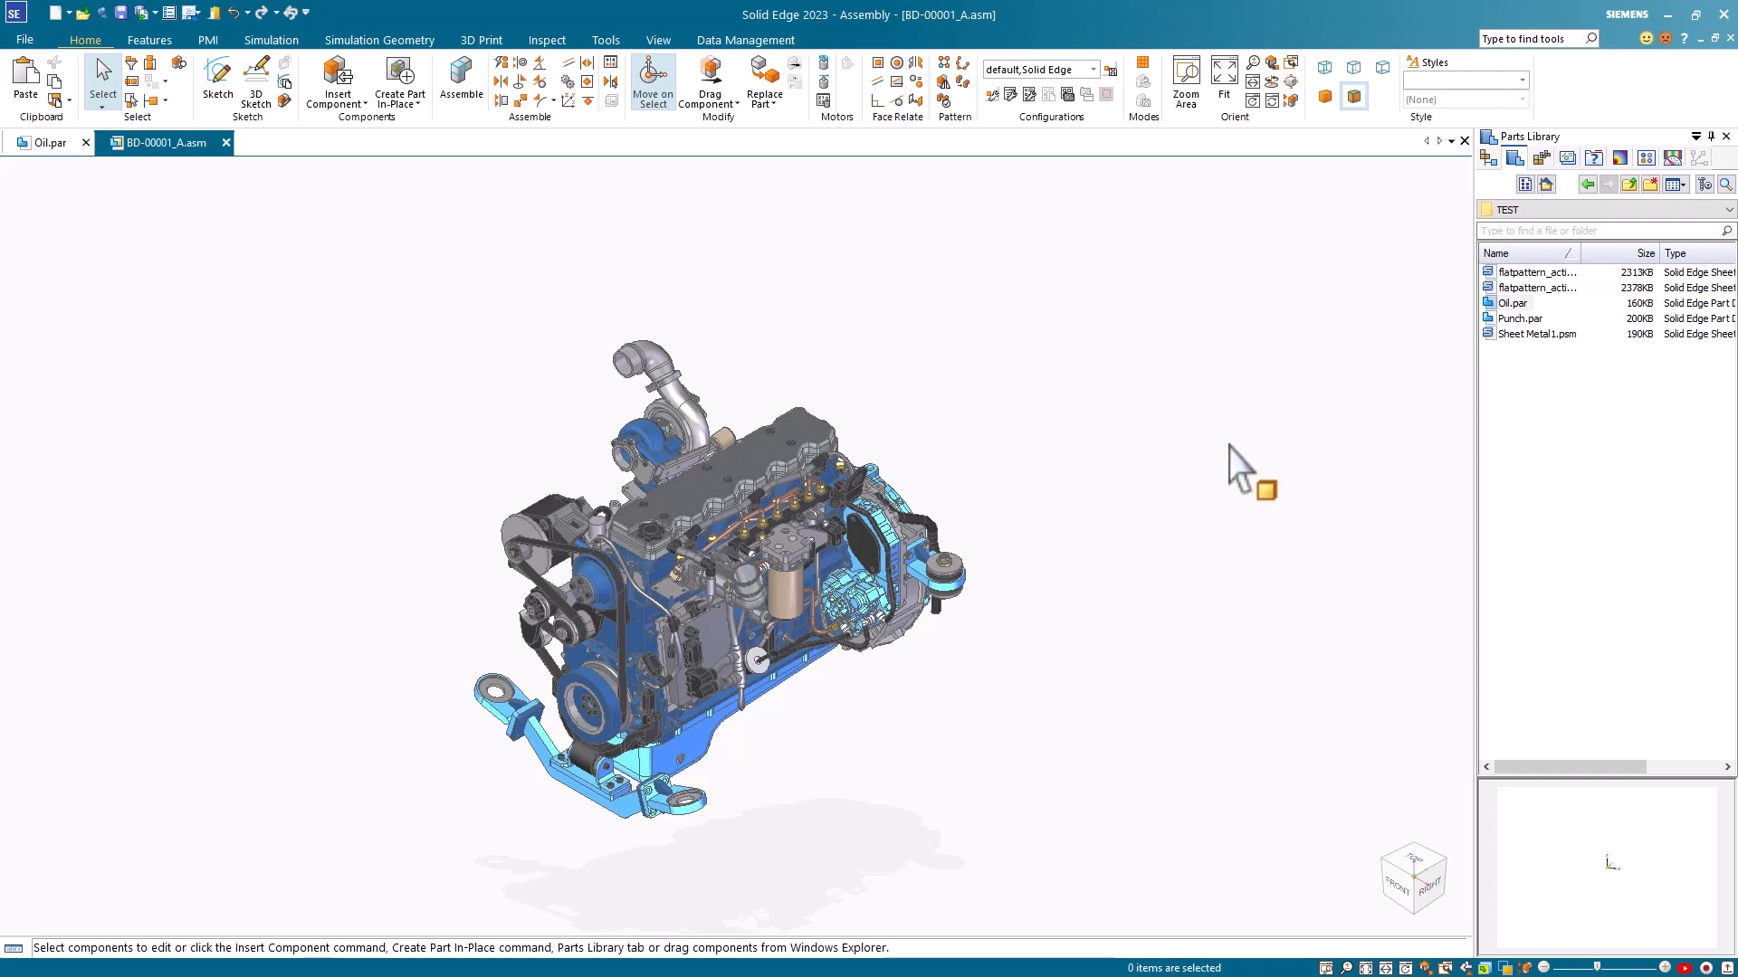
click(1489, 158)
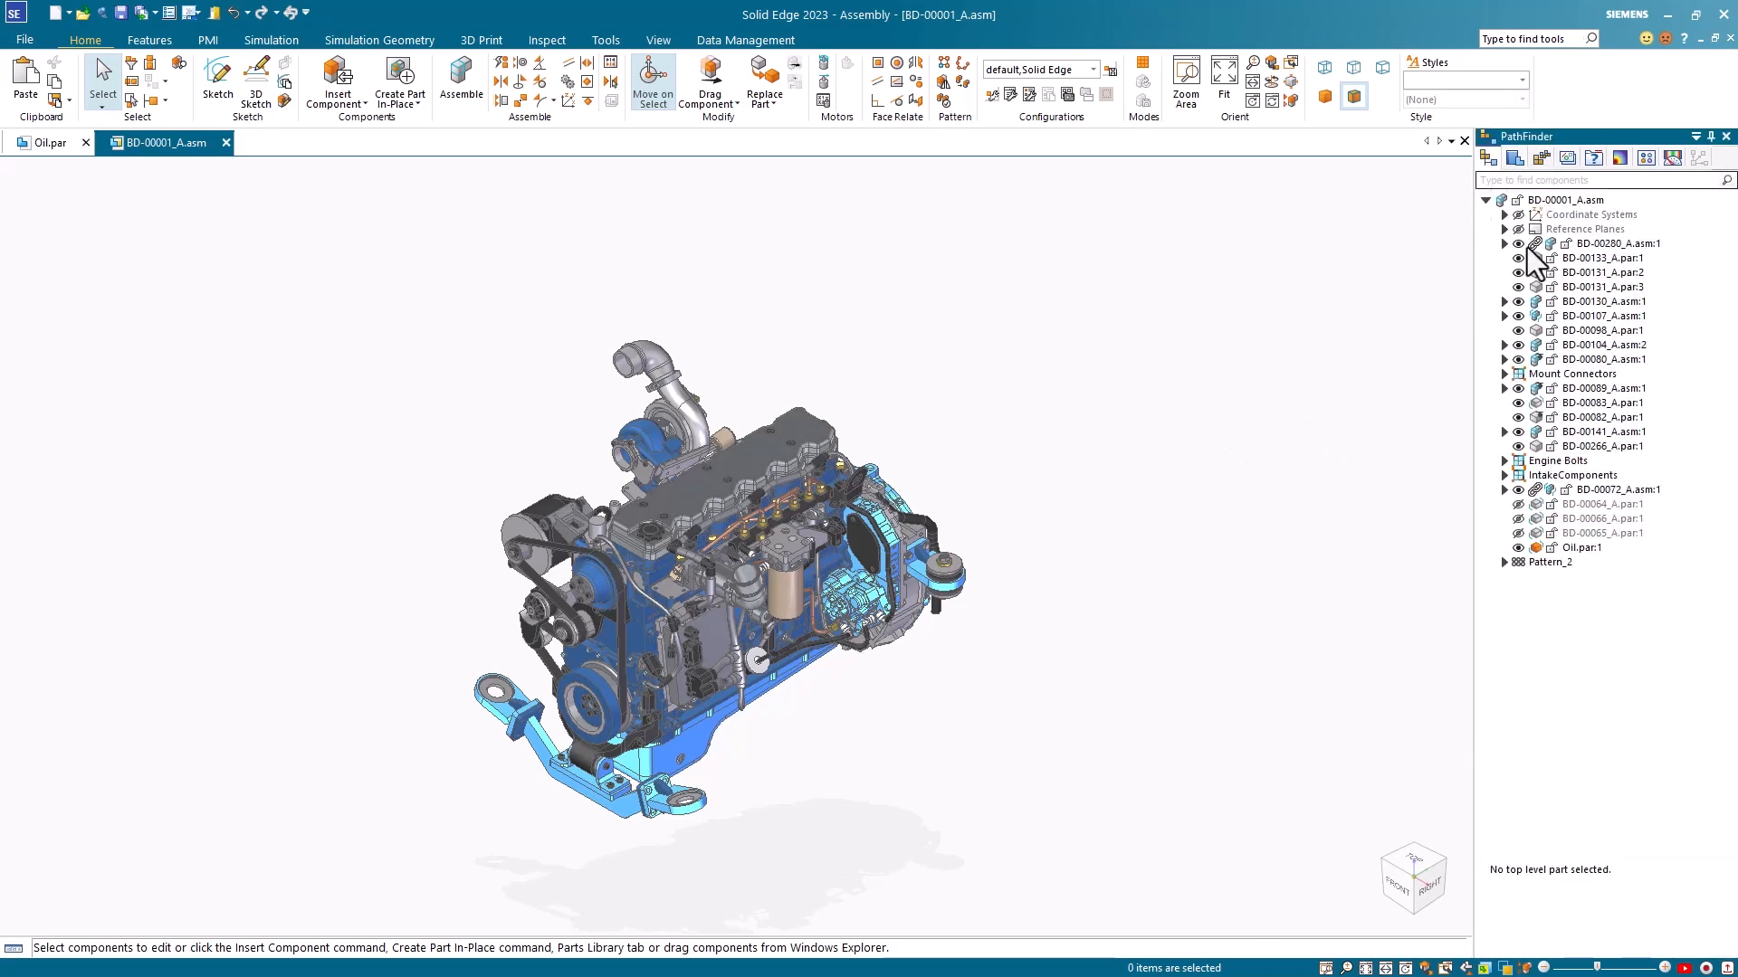
Step: Set the quantity of the Oil.par occurrence to 2 in its Occurrence Properties and accept the change
click(1580, 547)
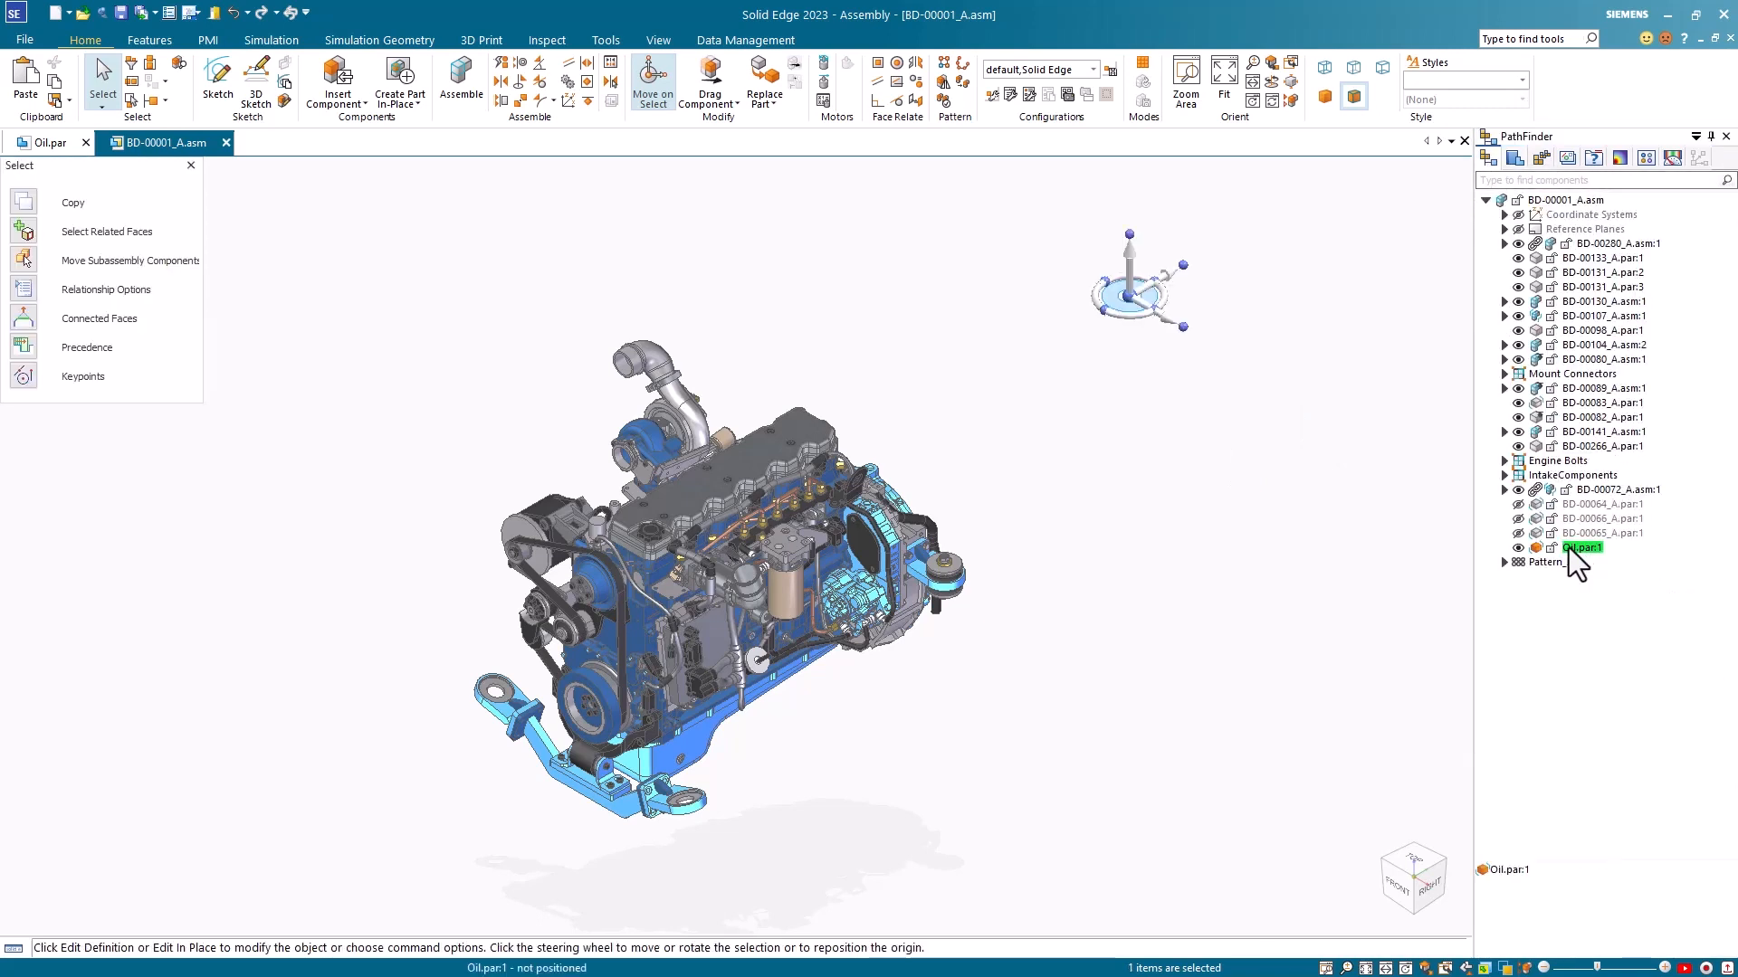
right_click(1588, 557)
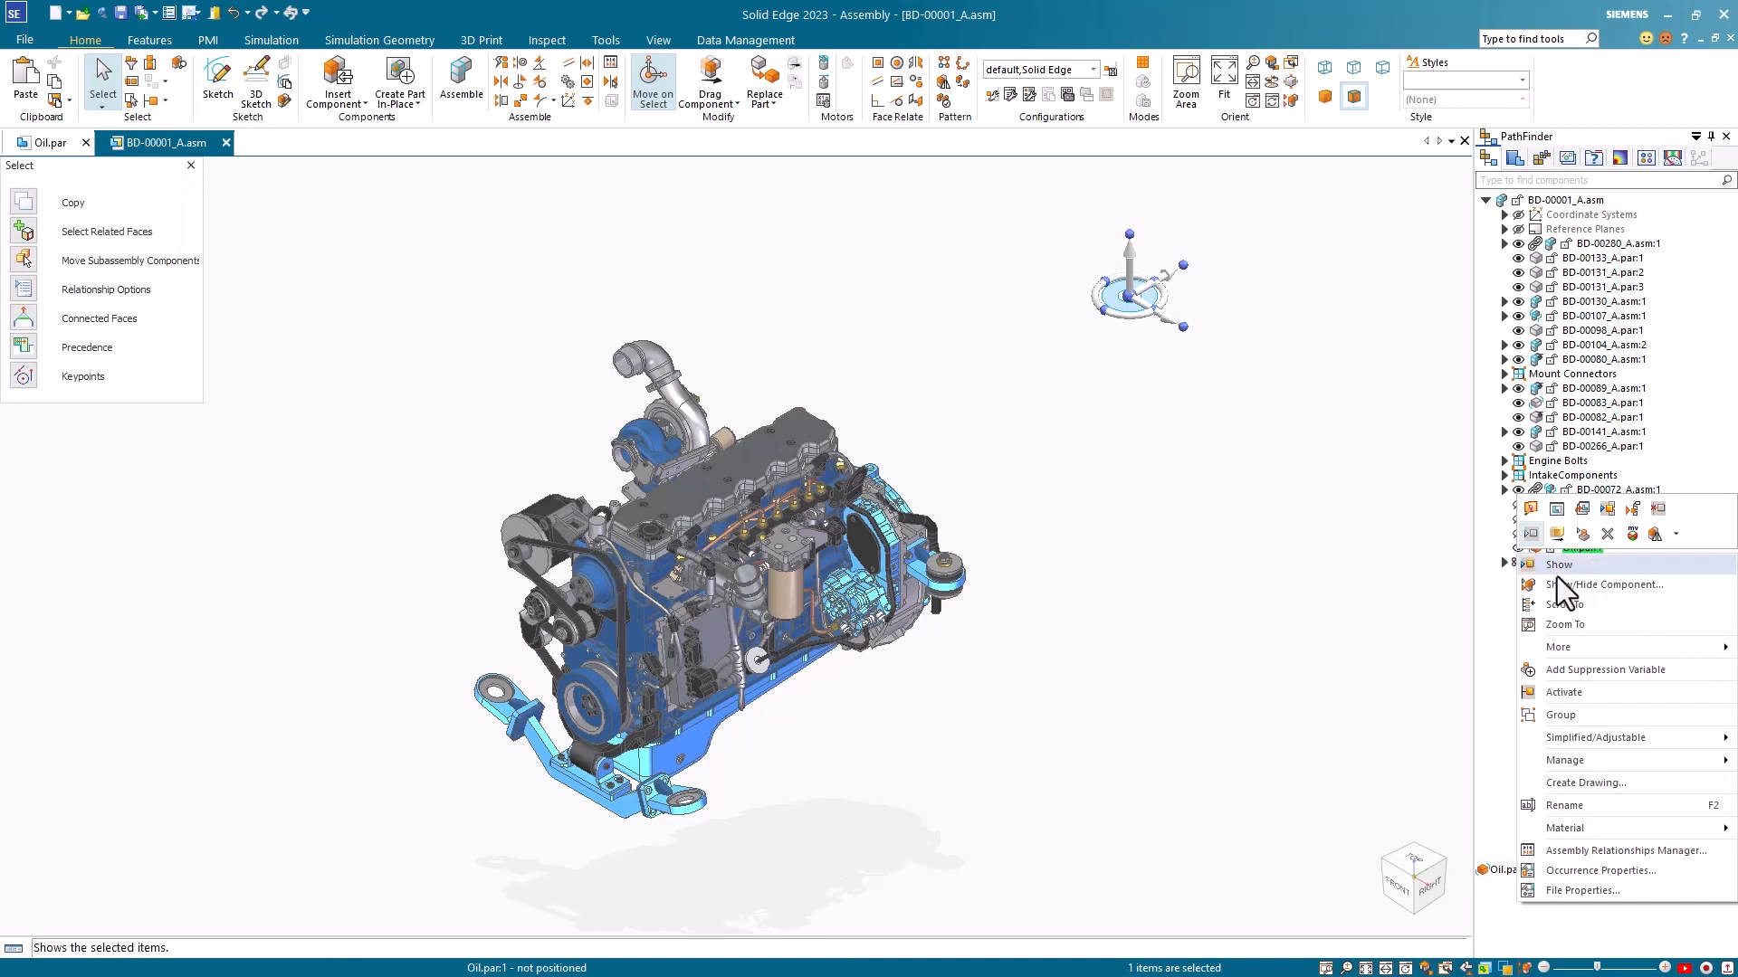
click(1616, 871)
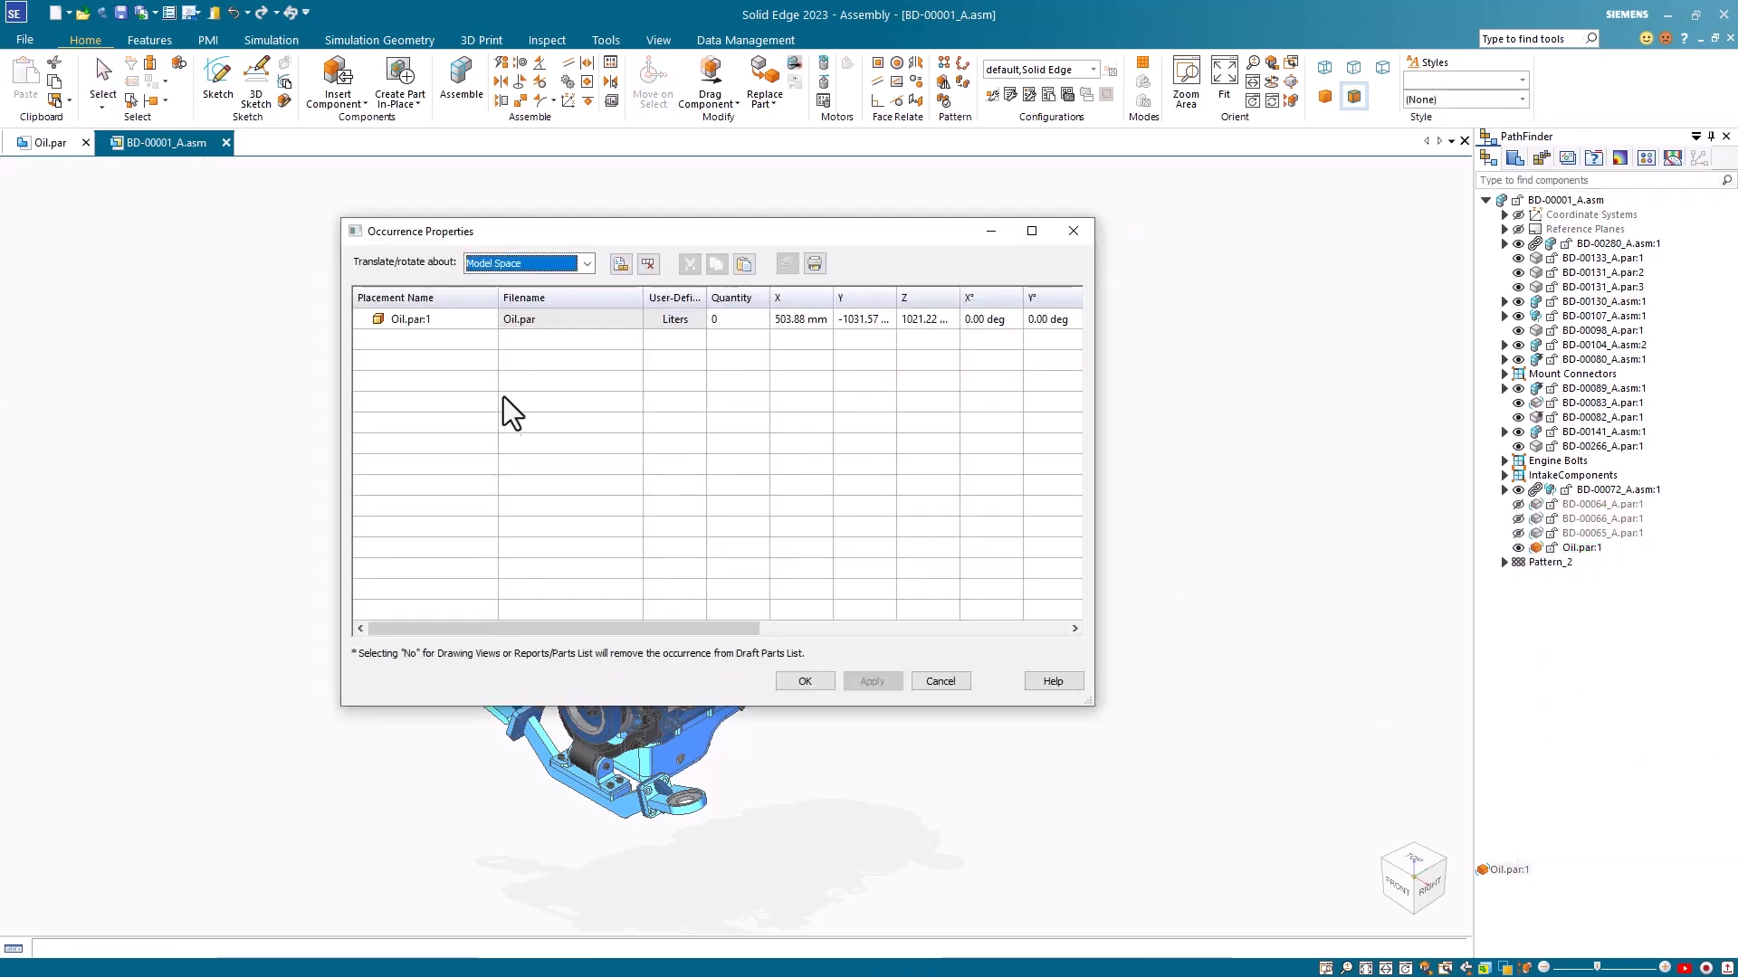
click(717, 321)
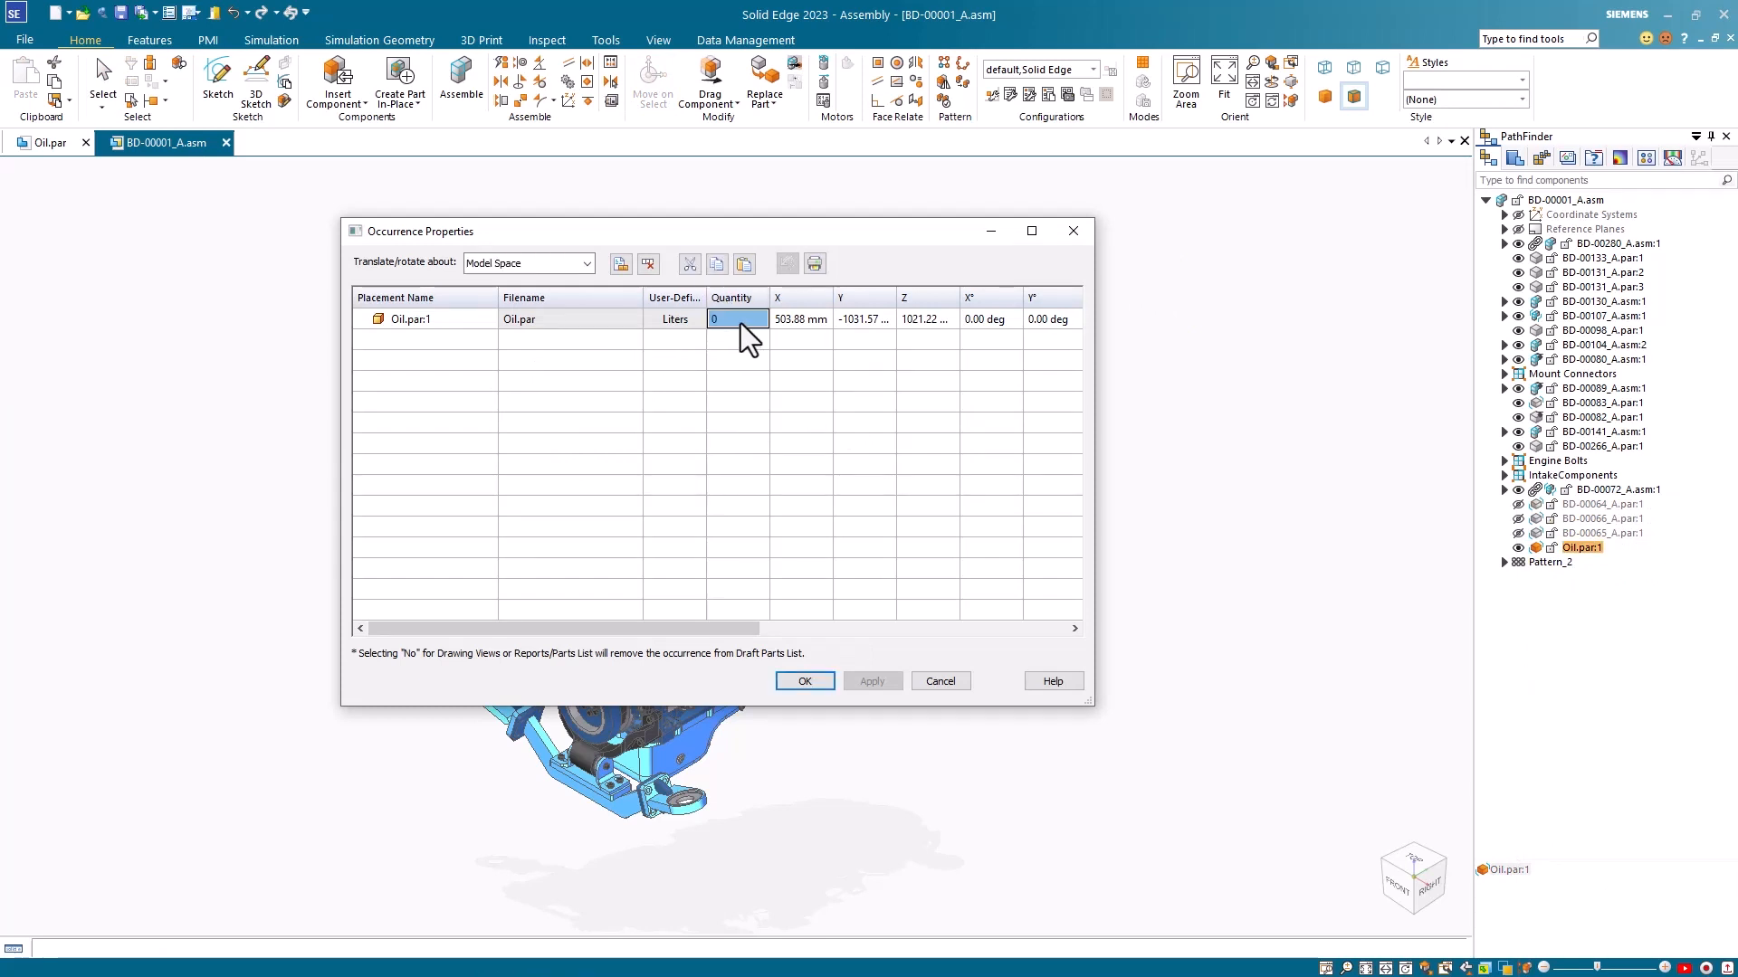
key(BackSpace)
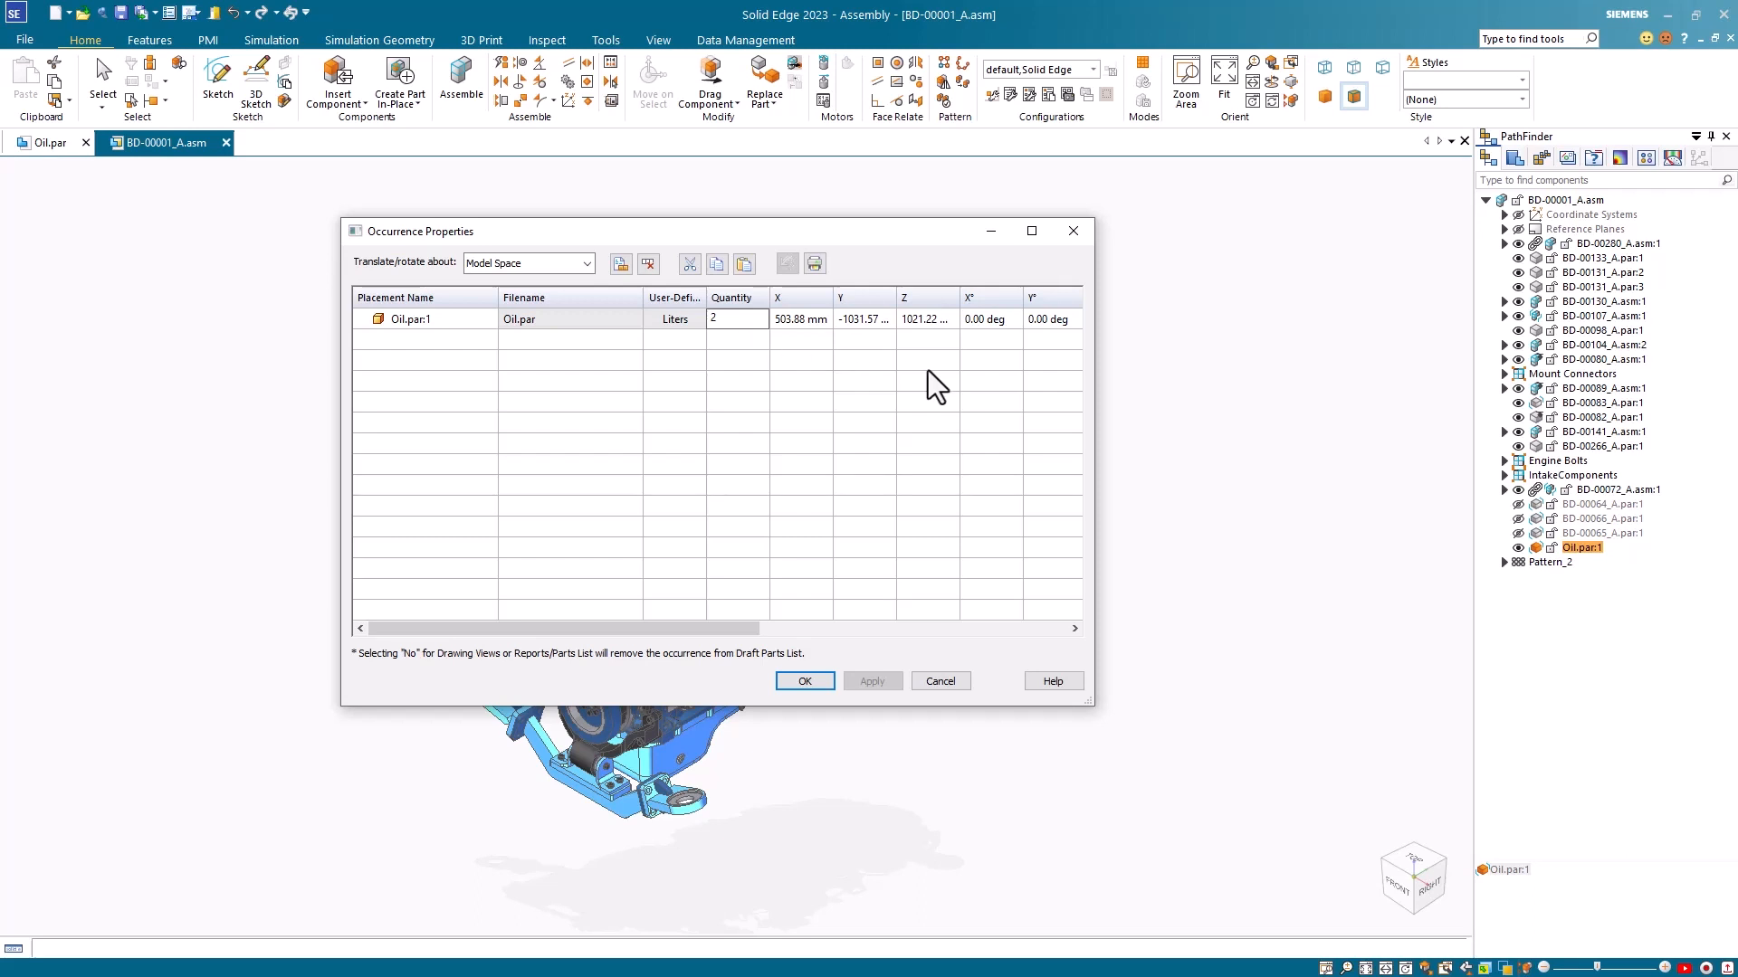
click(1191, 367)
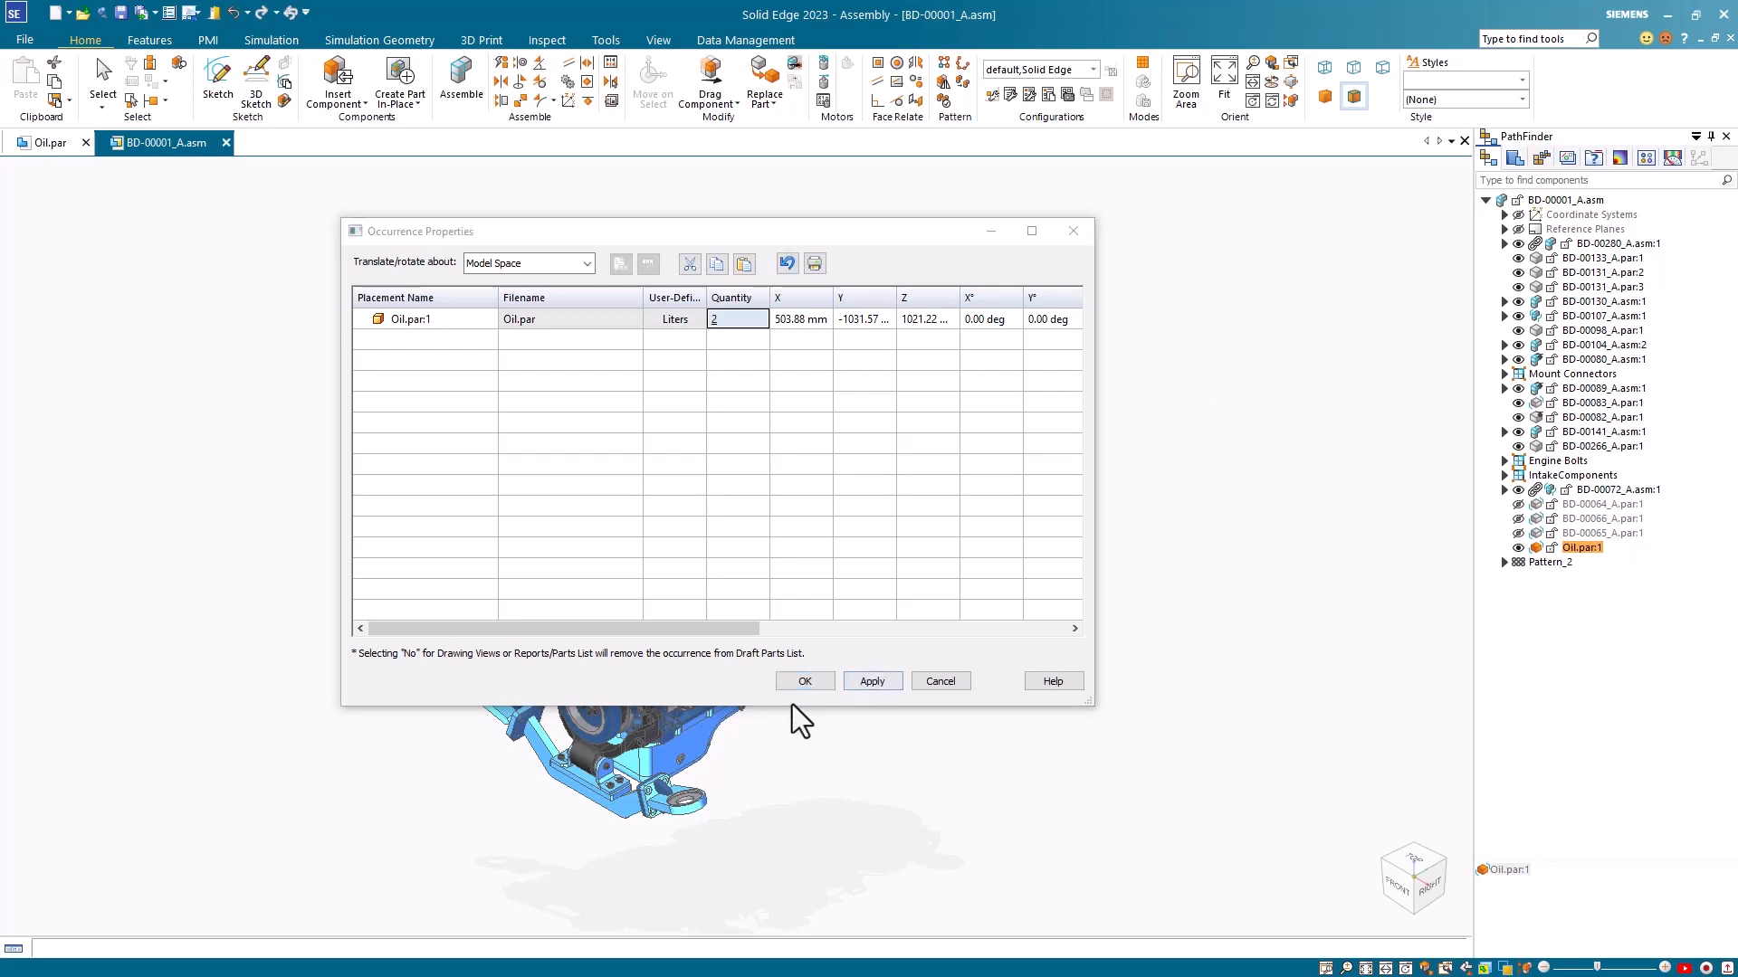
click(874, 684)
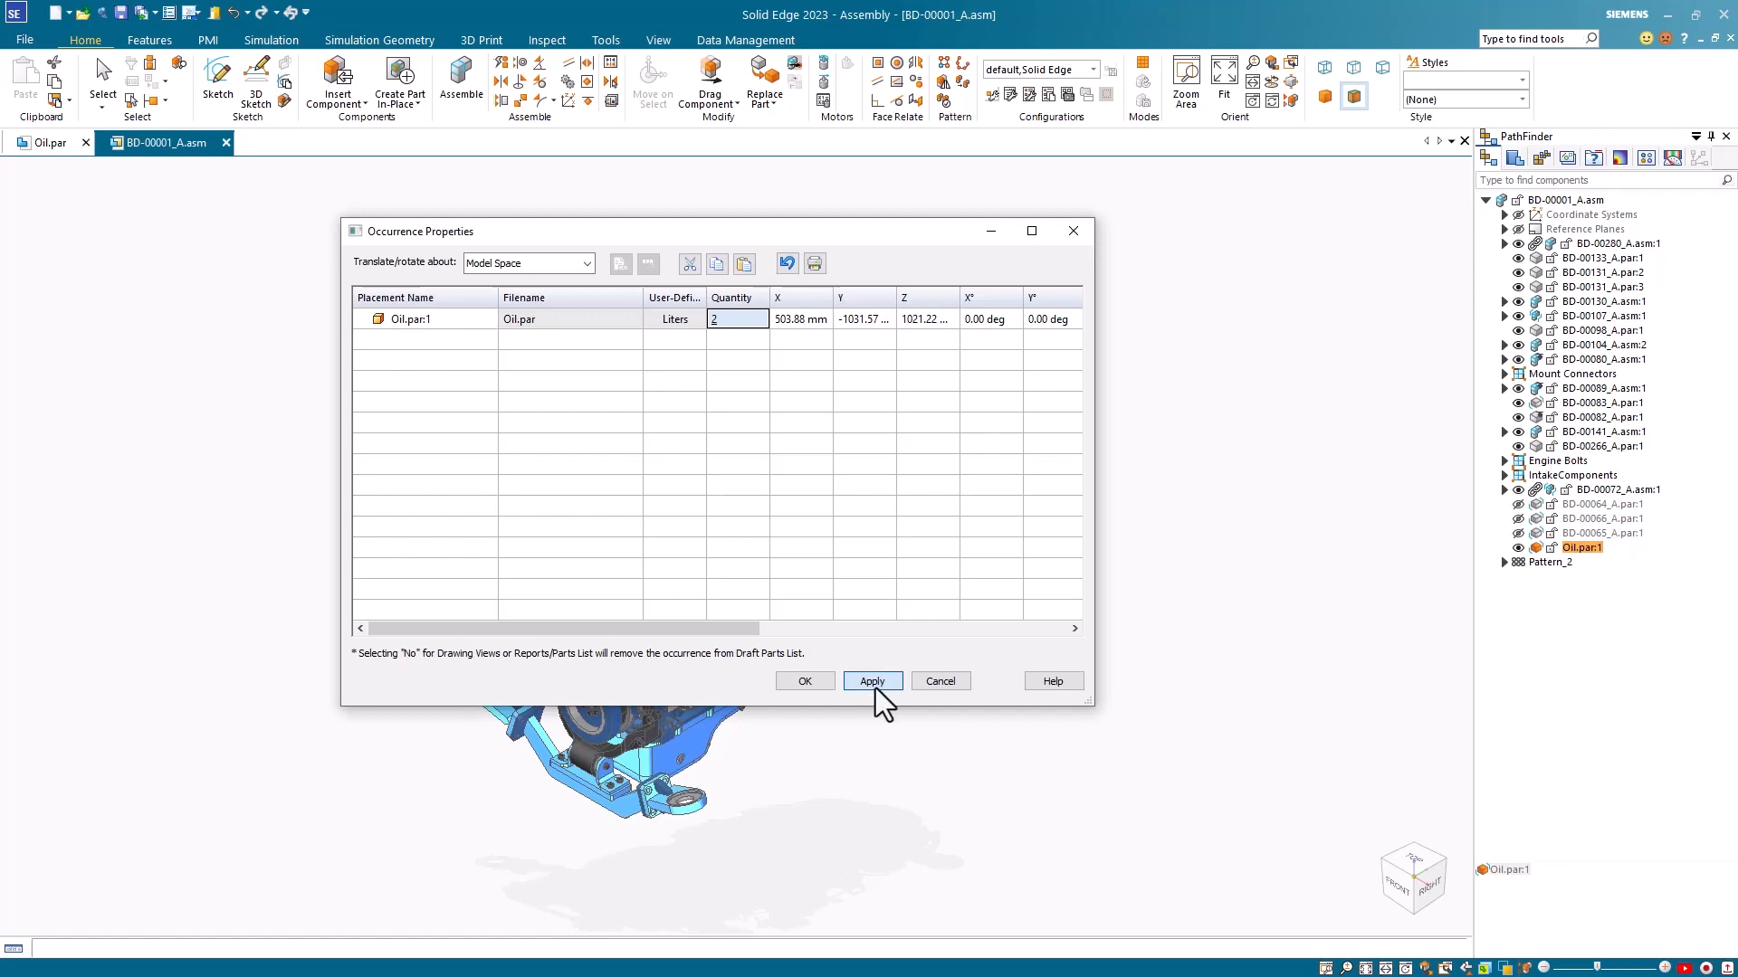
click(806, 682)
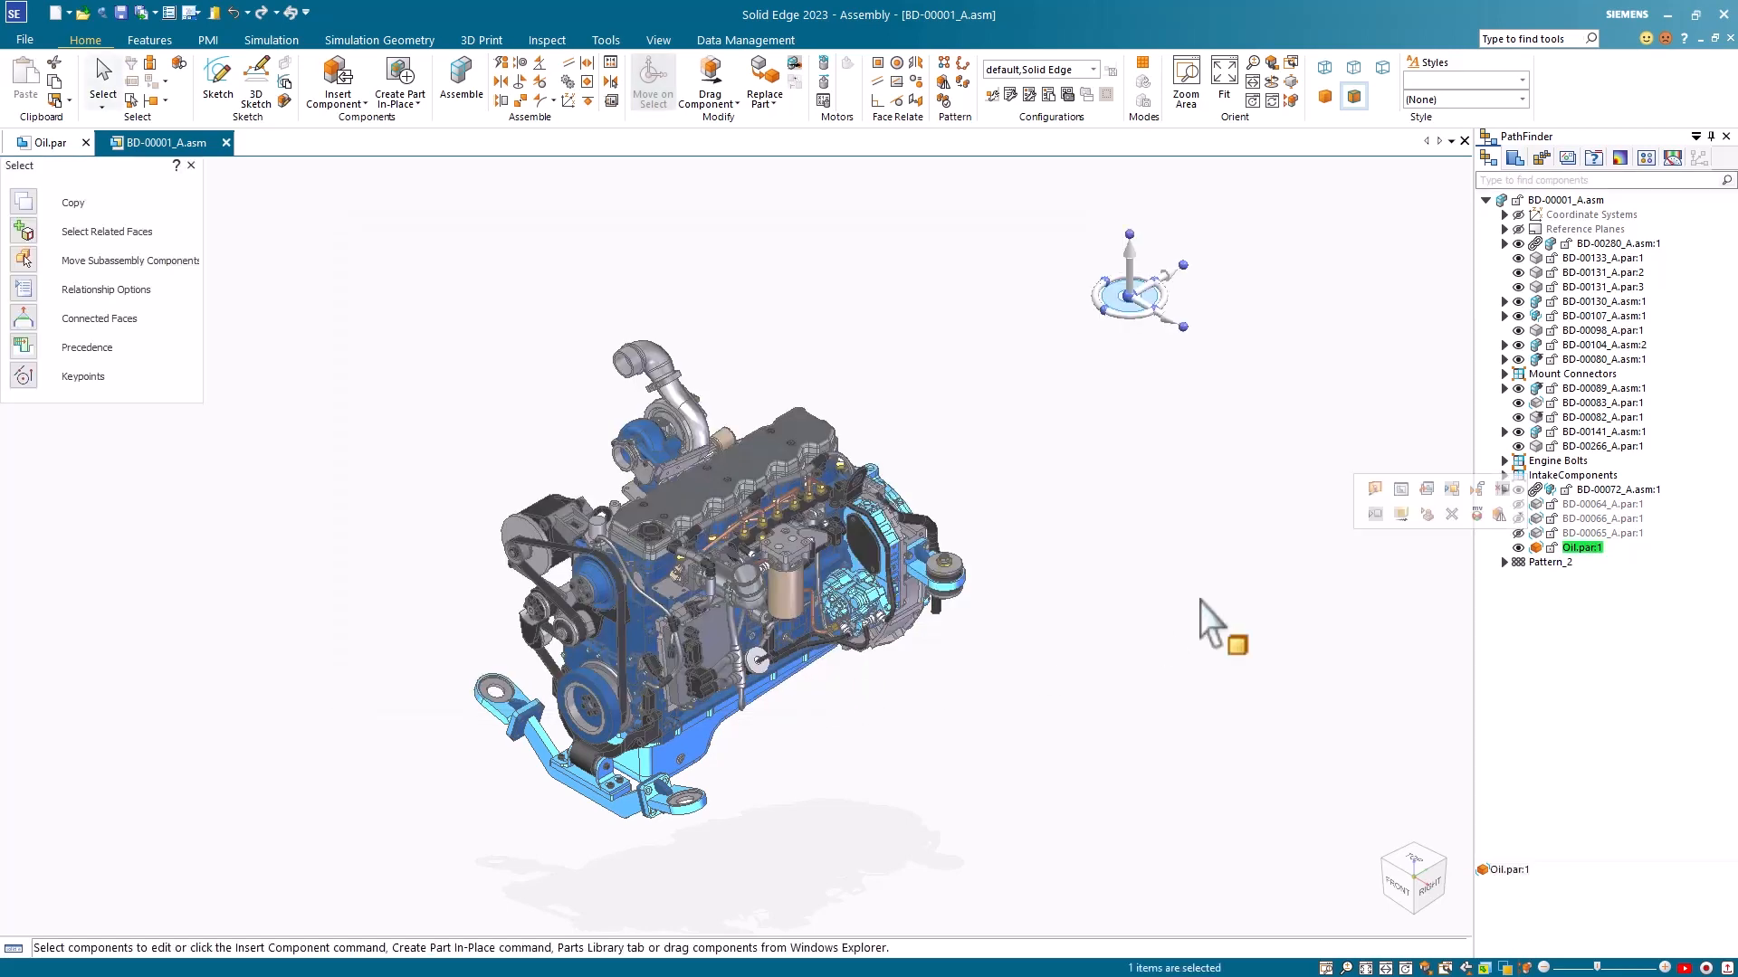